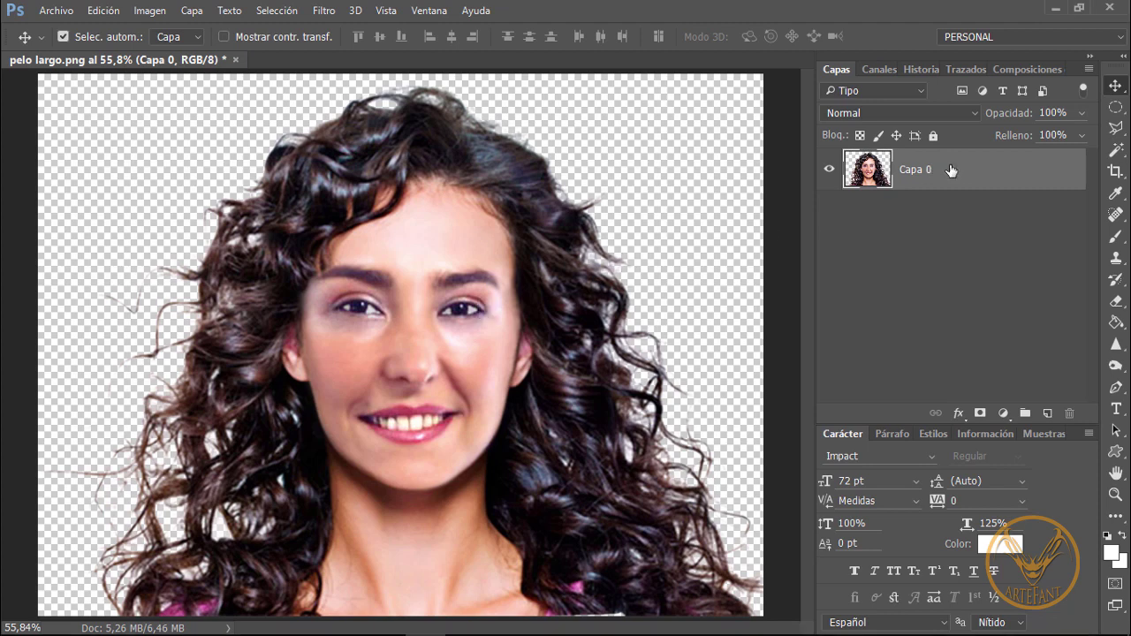
Duplicate Capa 0 as Capa 0 copia and hide the original Capa 0.
key("ctrl+j")
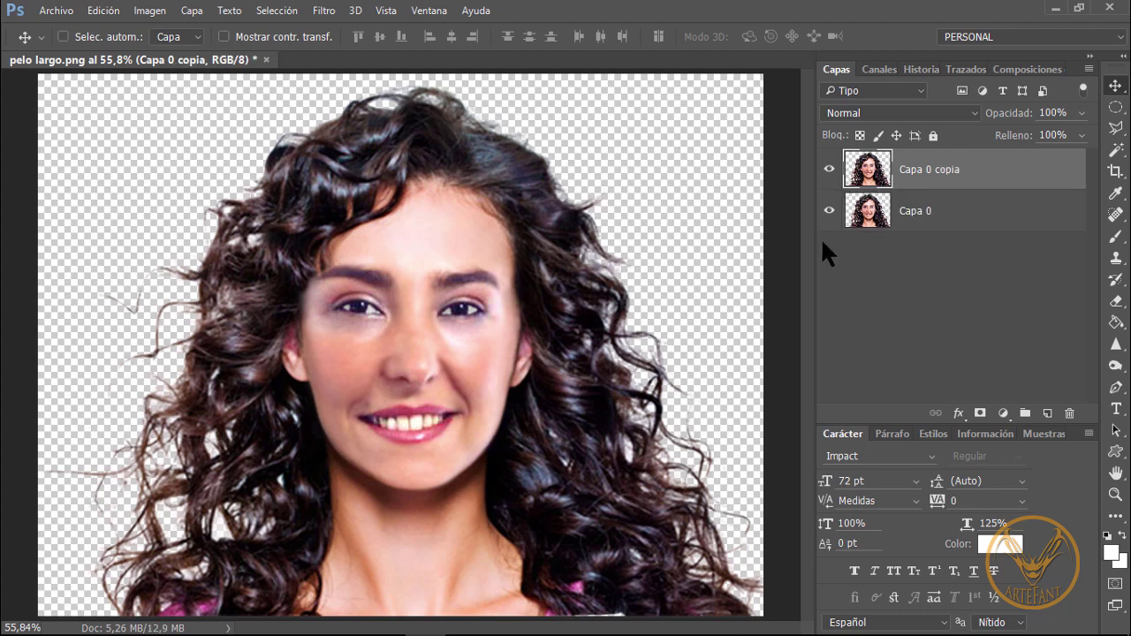
left_click(831, 212)
Apply Bordes añadidos with a stacked Película granulada effect to Capa 0 copia via the Filter Gallery.
left_click(330, 11)
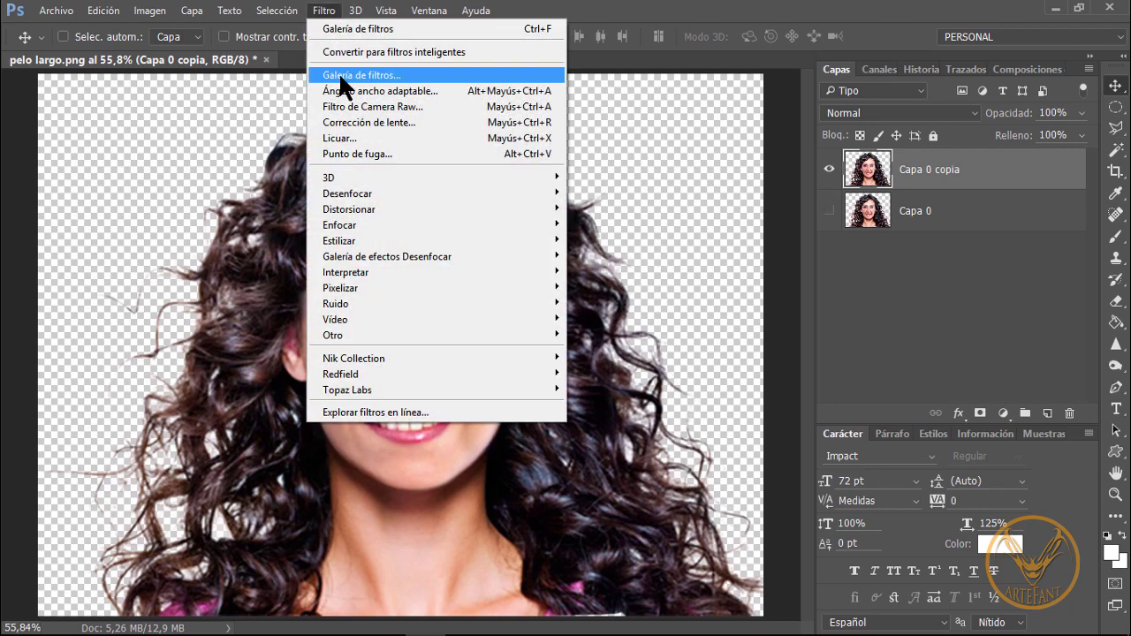
left_click(340, 74)
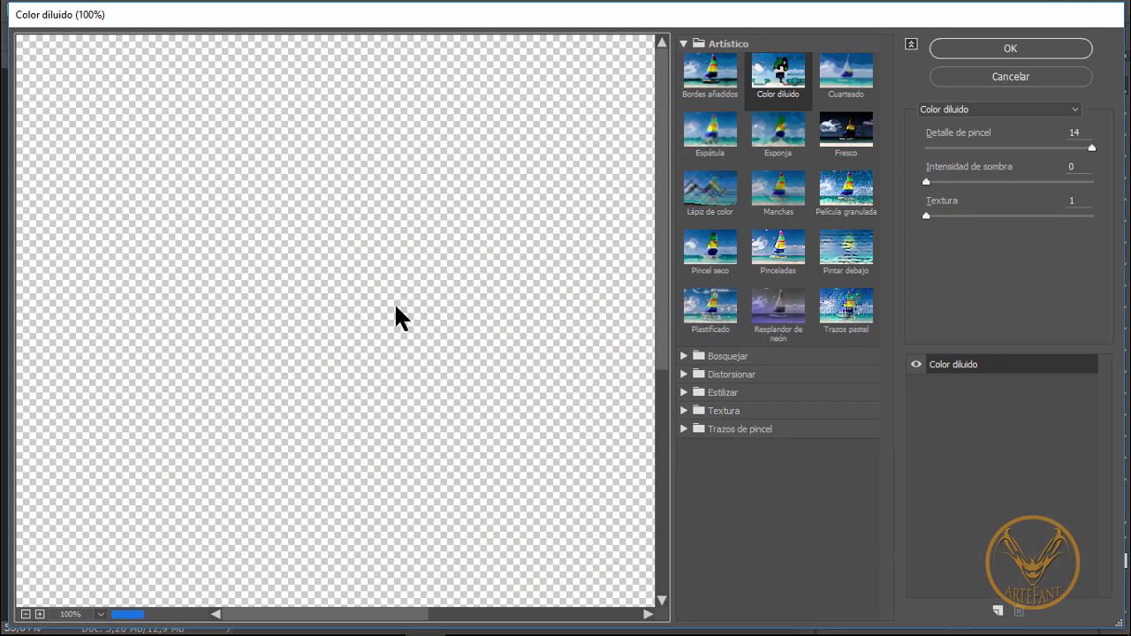
left_click(27, 621)
left_click(27, 621)
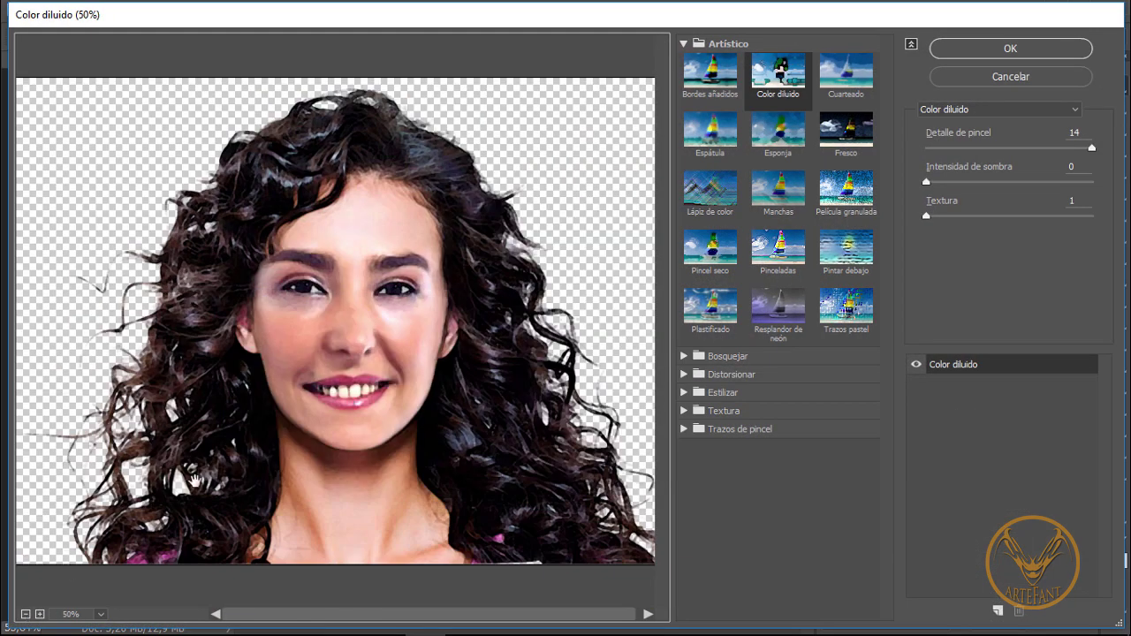
left_click(710, 74)
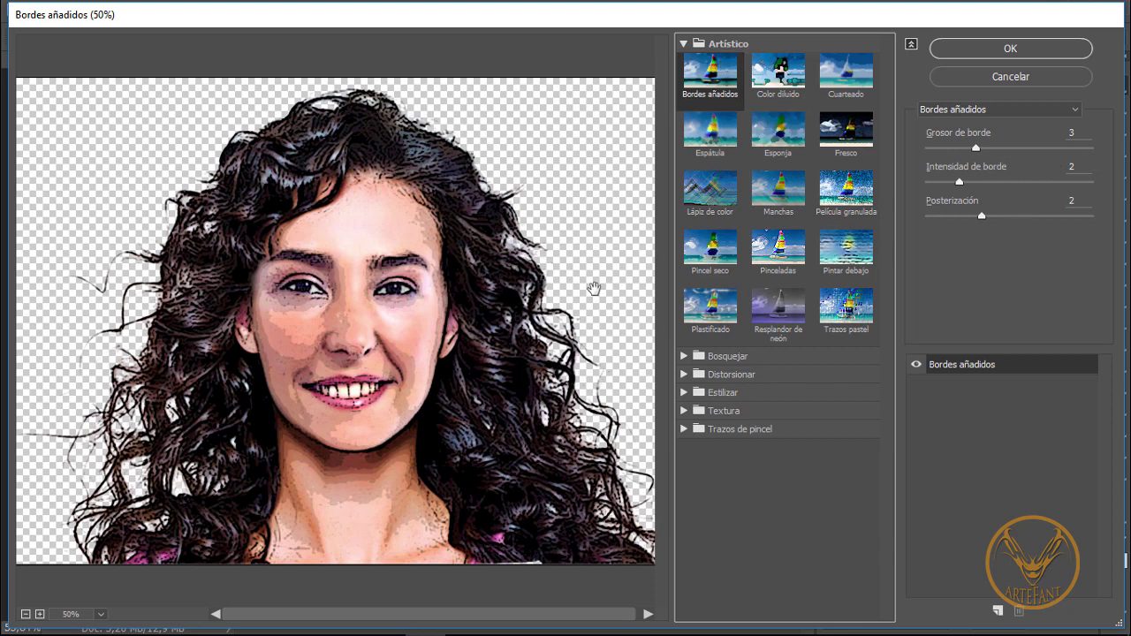
left_click(996, 610)
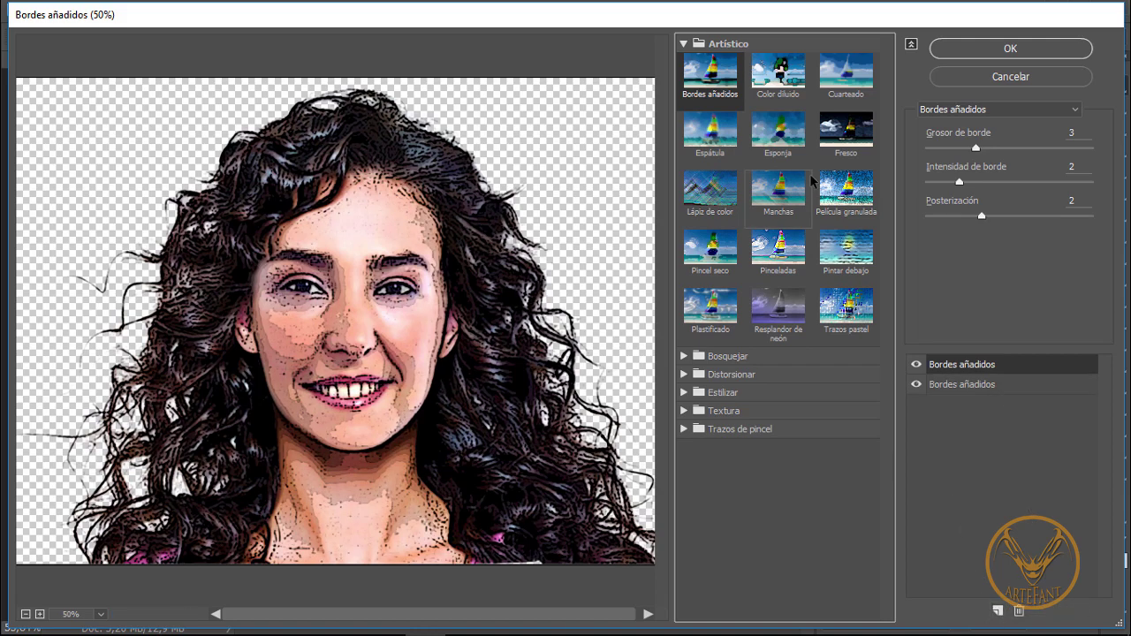
left_click(846, 194)
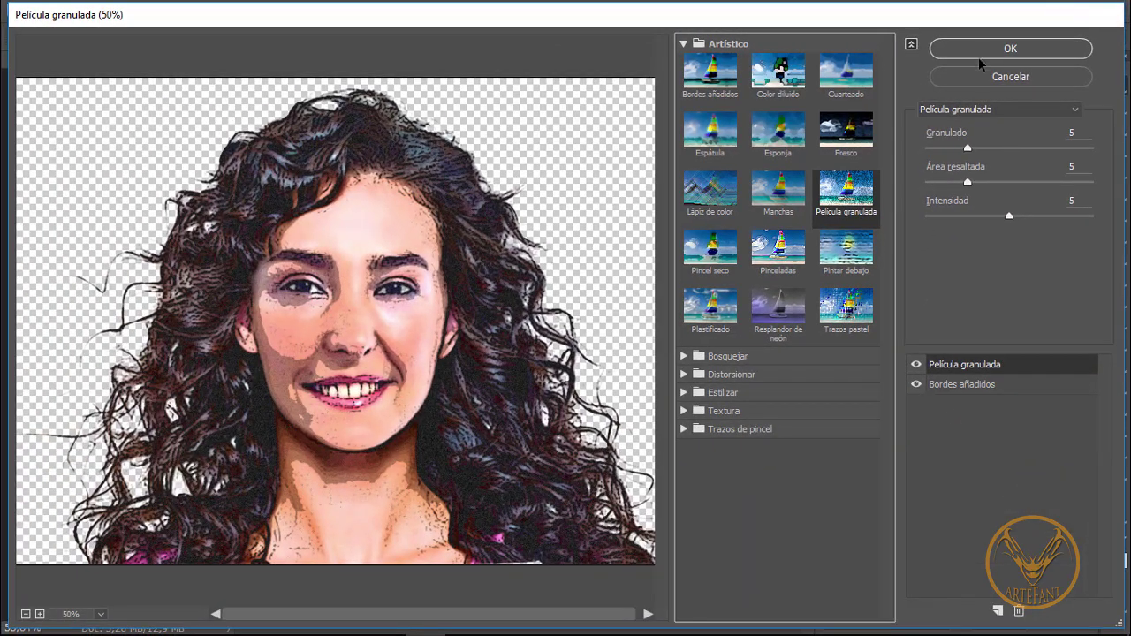
left_click(979, 53)
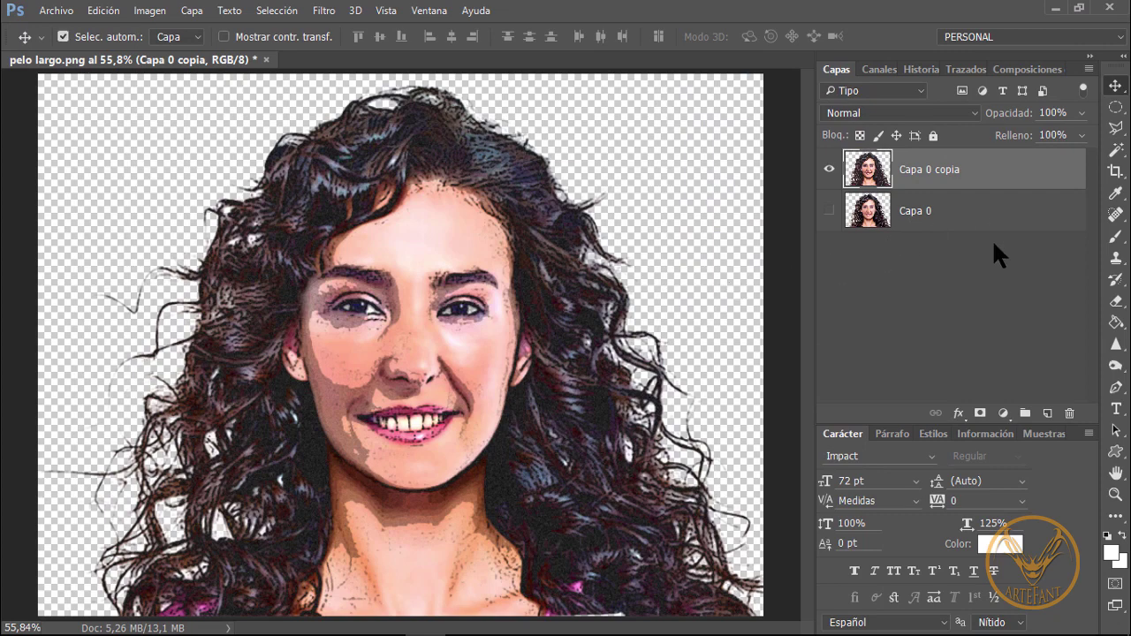
Add an empty Capa 1 beneath Capa 0 copia and bring up the Muestras panel.
left_click(1047, 413, "ctrl")
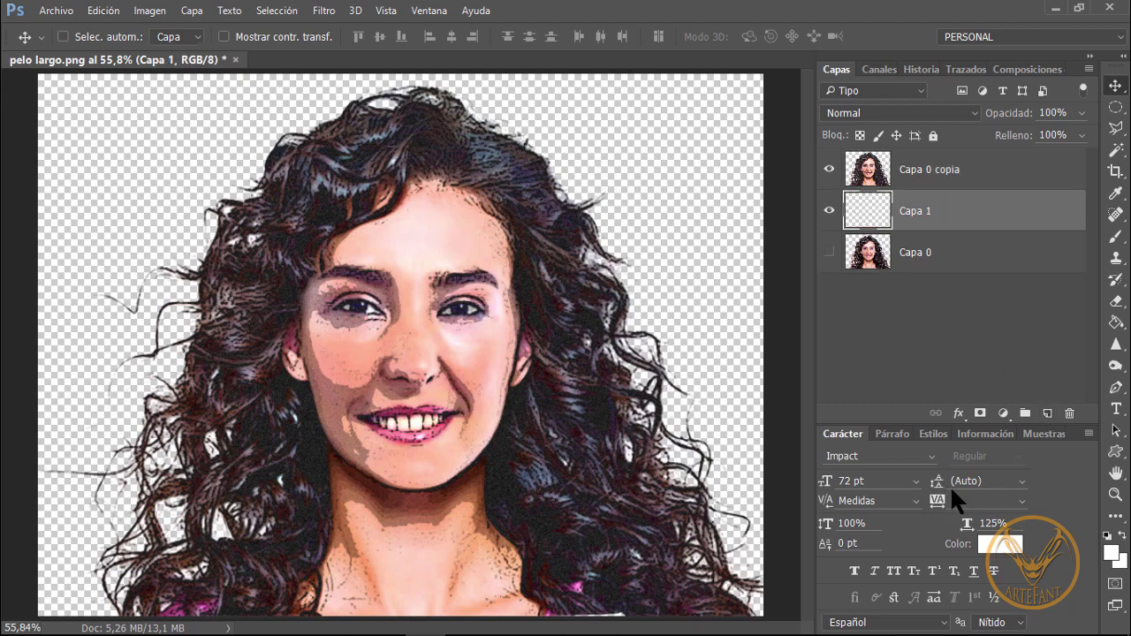
left_click(1035, 433)
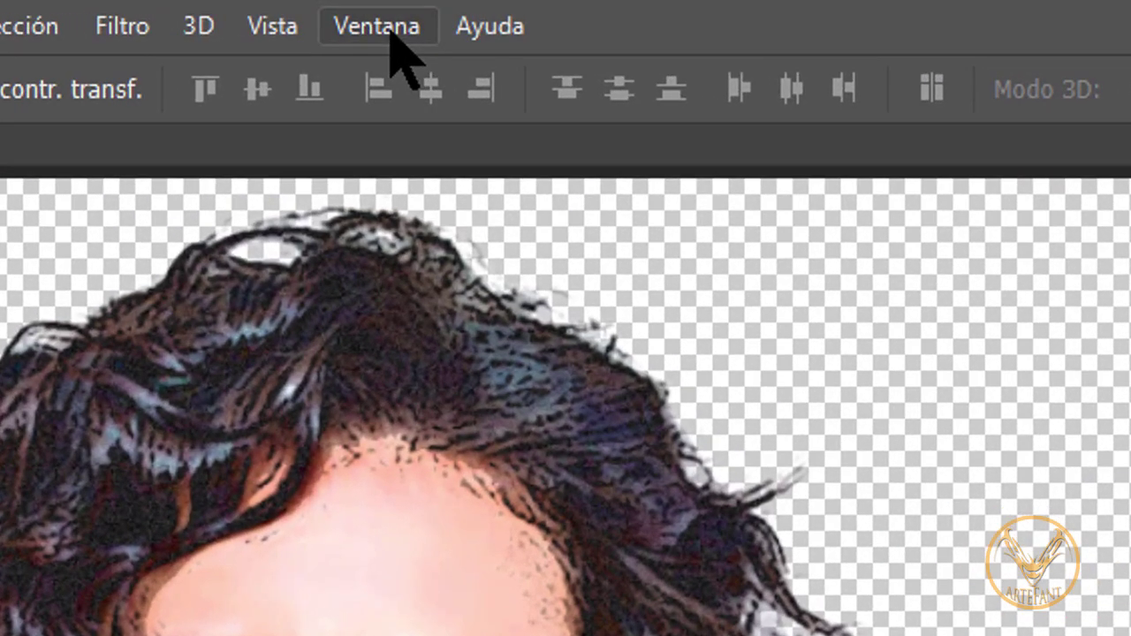
left_click(433, 14)
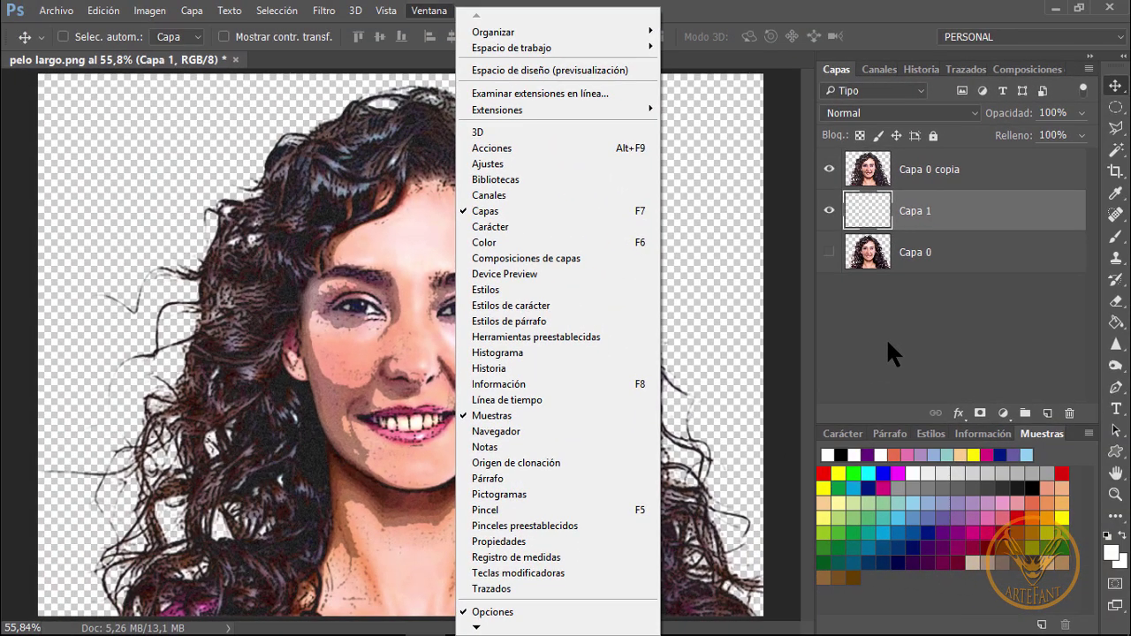
left_click(886, 337)
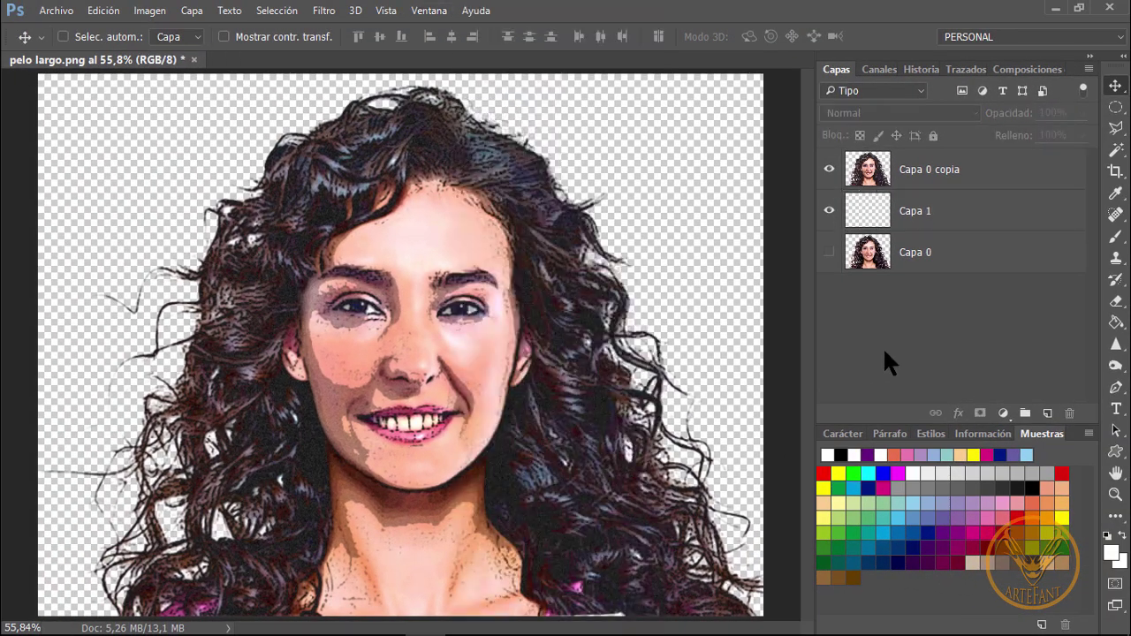
Restore the default swatches and make Capa 1 the active layer.
left_click(1088, 434)
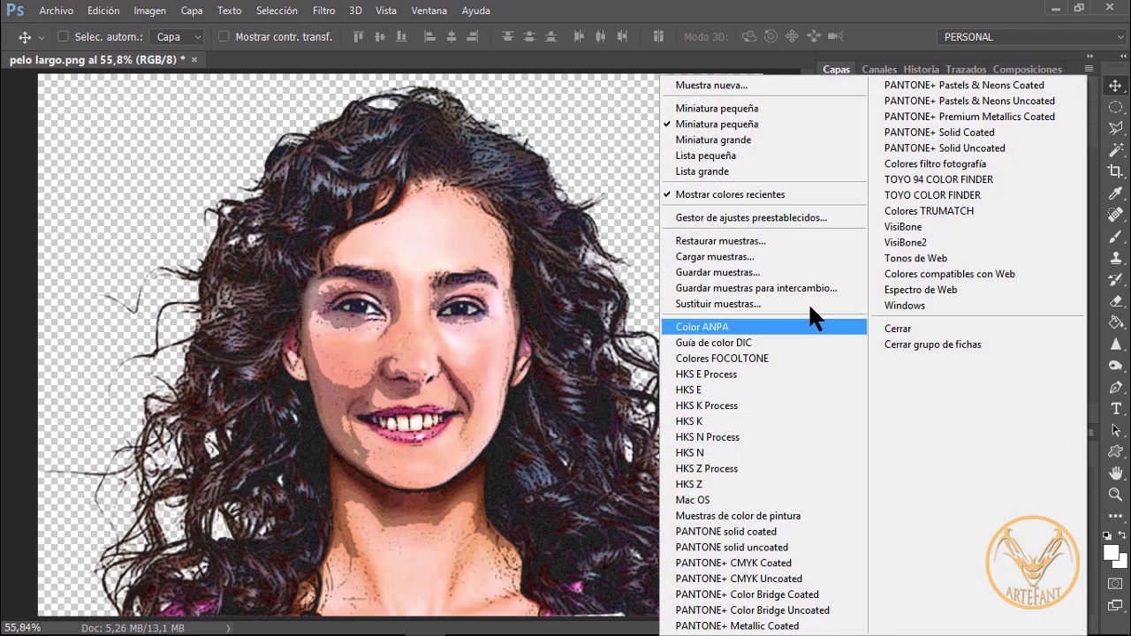
left_click(720, 241)
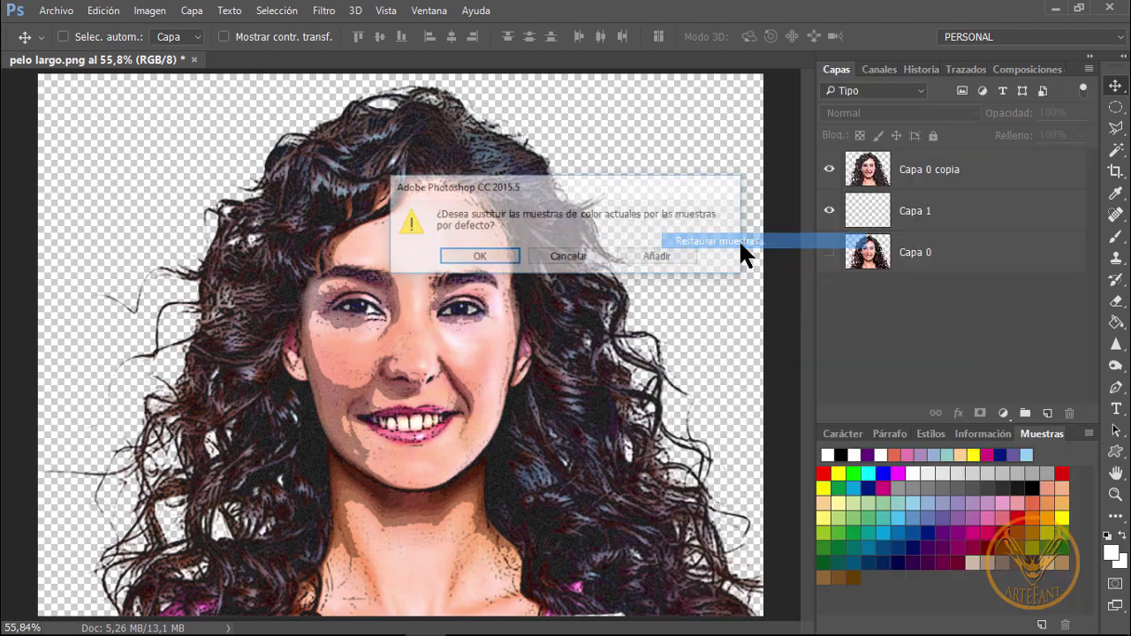
left_click(496, 260)
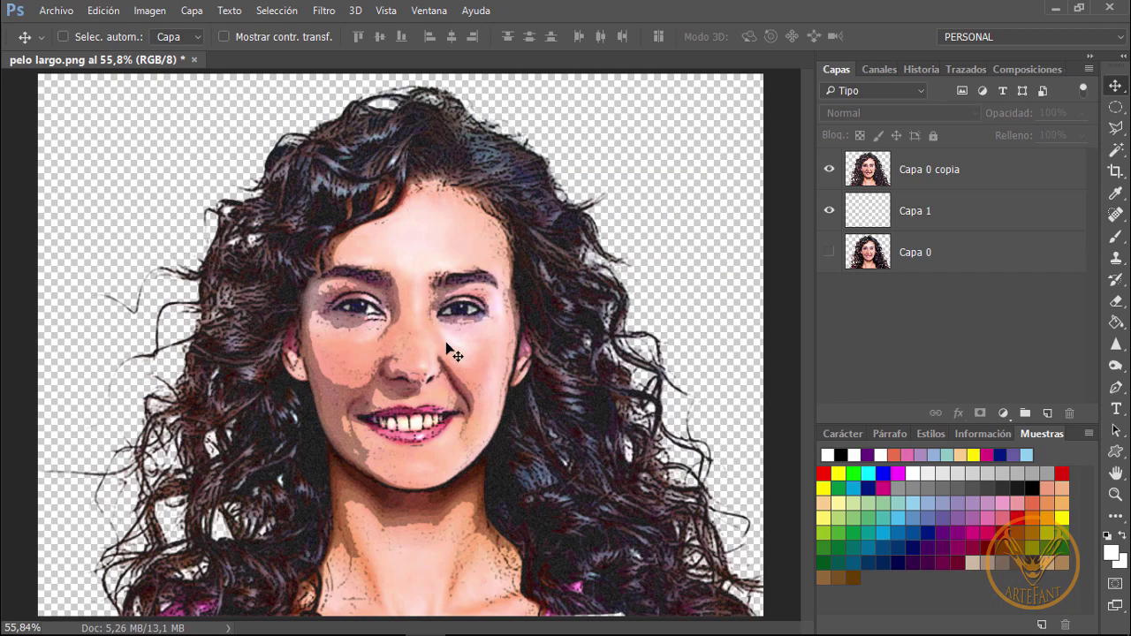
left_click(912, 212)
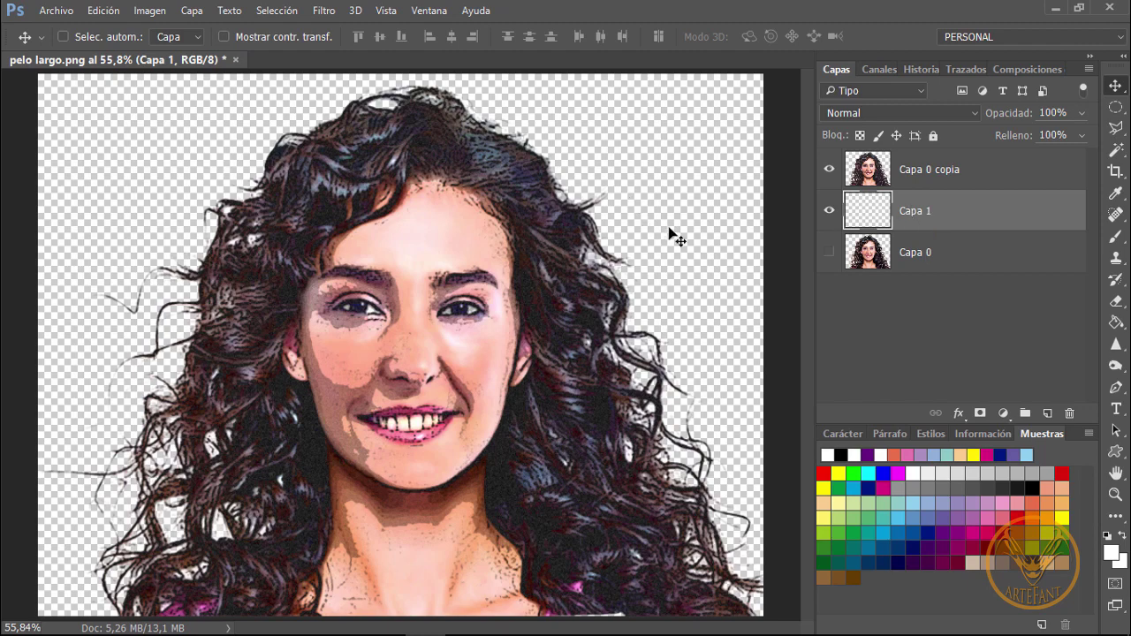
Choose the Inflexible medio, punta plana bristle brush and scale it down to about 100 px.
left_click(1115, 237)
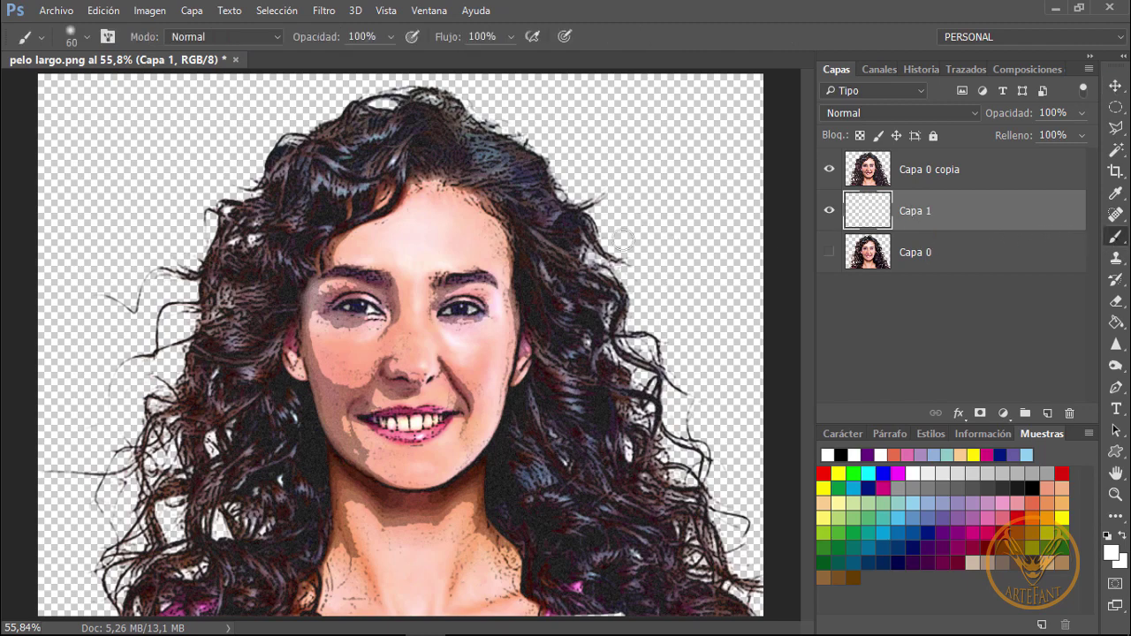
left_click(88, 37)
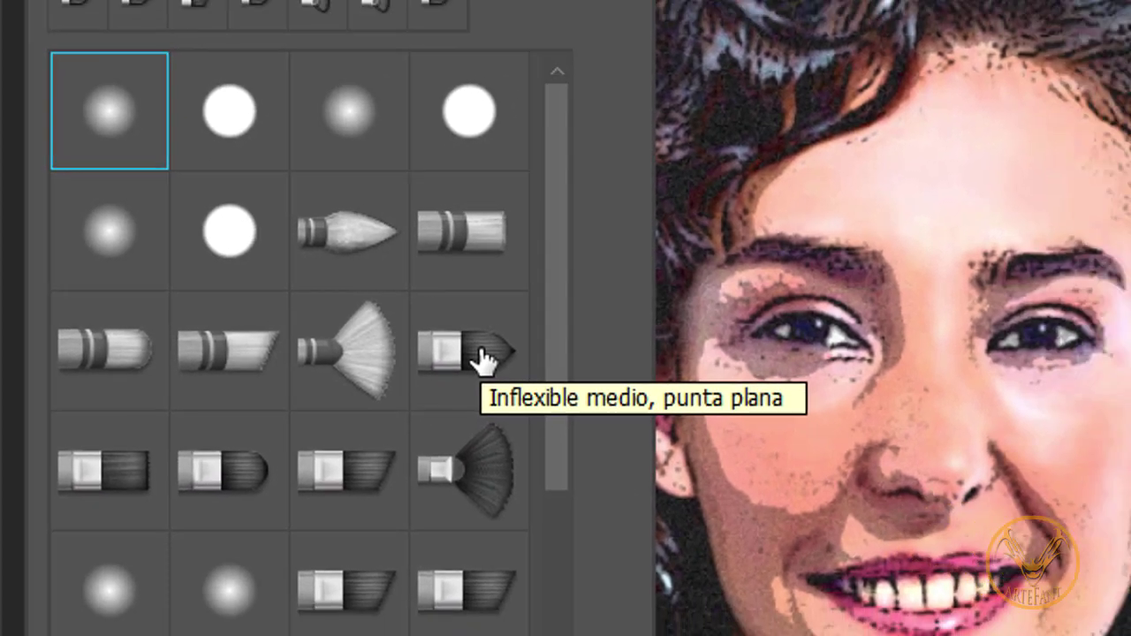
left_click(544, 369)
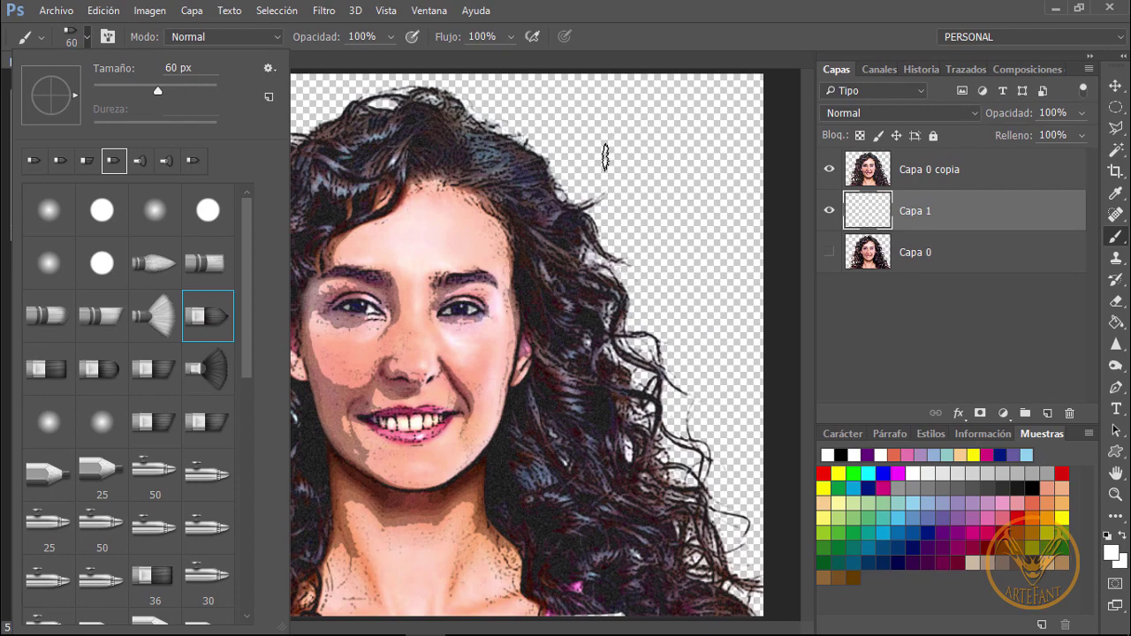
left_click(672, 30)
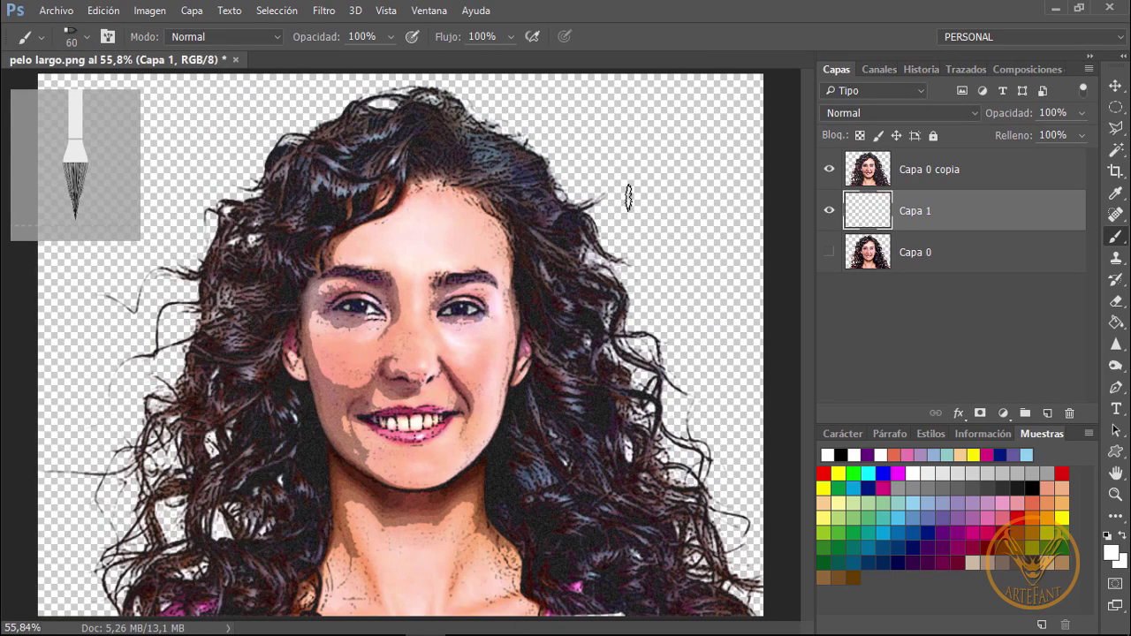
key("bracketright")
key("bracketright")
key("bracketright")
key("bracketright")
key("bracketright")
key("bracketright")
key("bracketright")
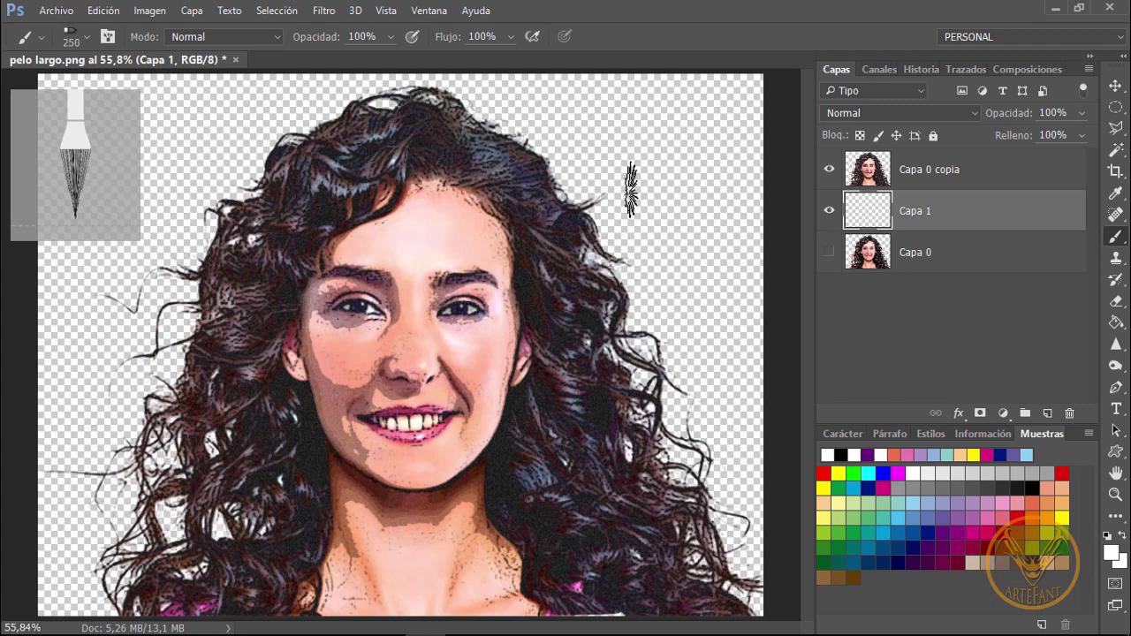
key("bracketleft")
key("bracketleft")
key("bracketleft")
key("bracketleft")
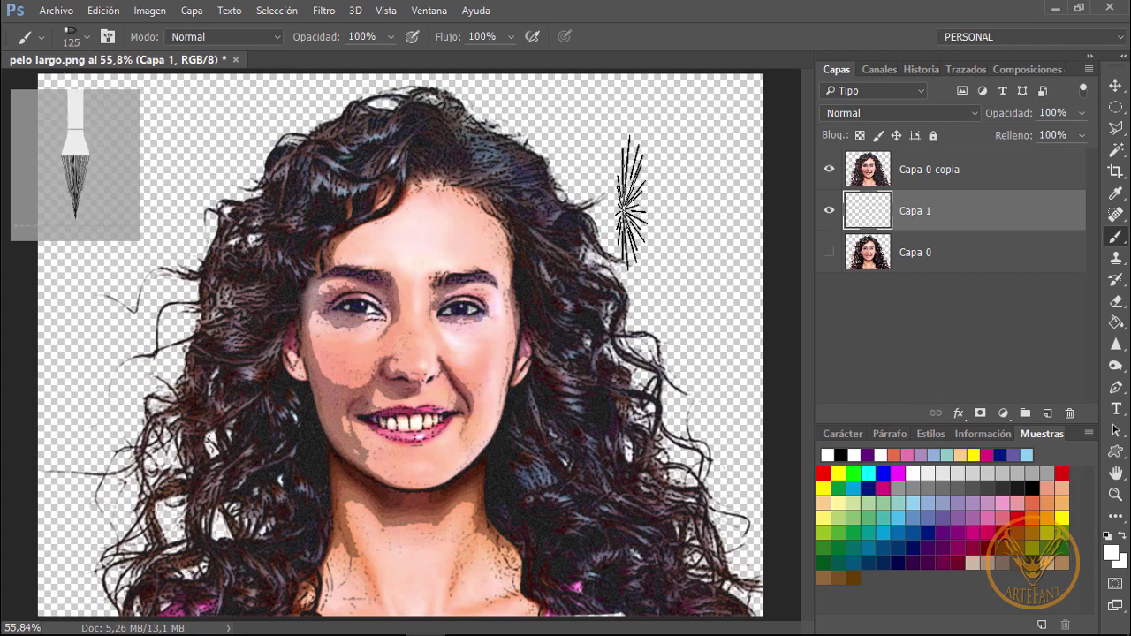
key("bracketleft")
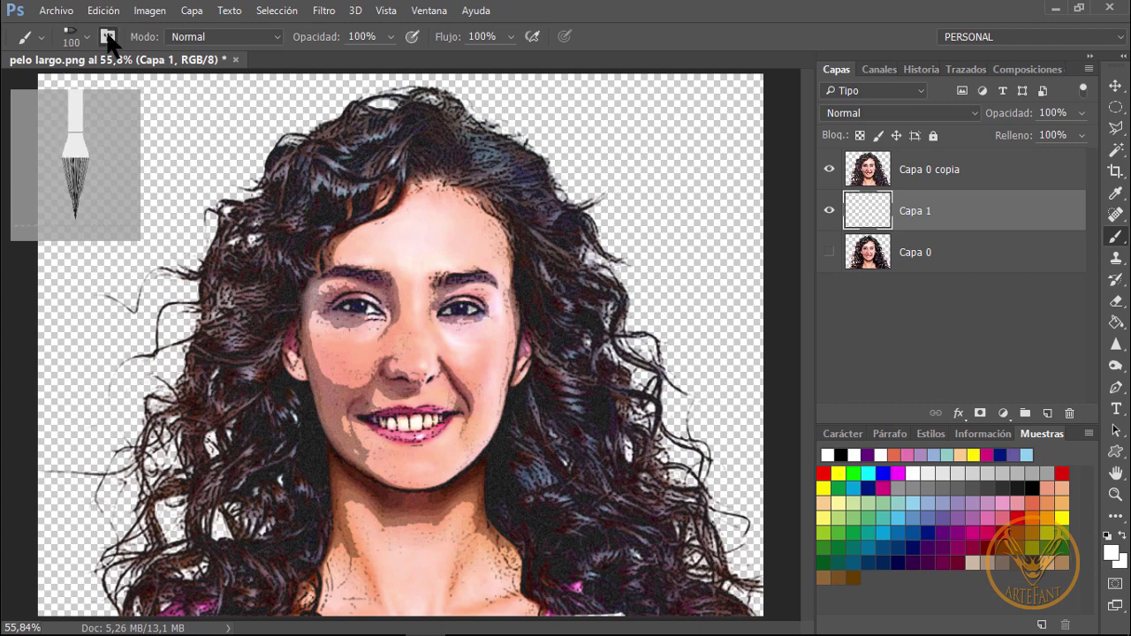
Enable Shape Dynamics with 25% angle jitter and Scattering at 53%, both axes, count 2.
left_click(108, 37)
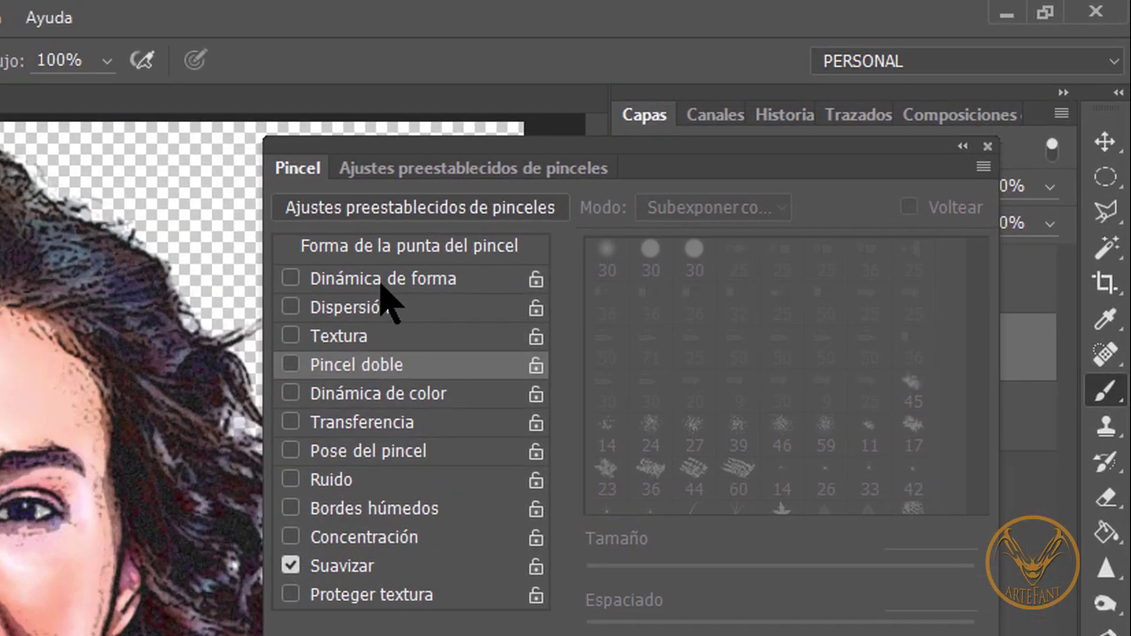
left_click(381, 281)
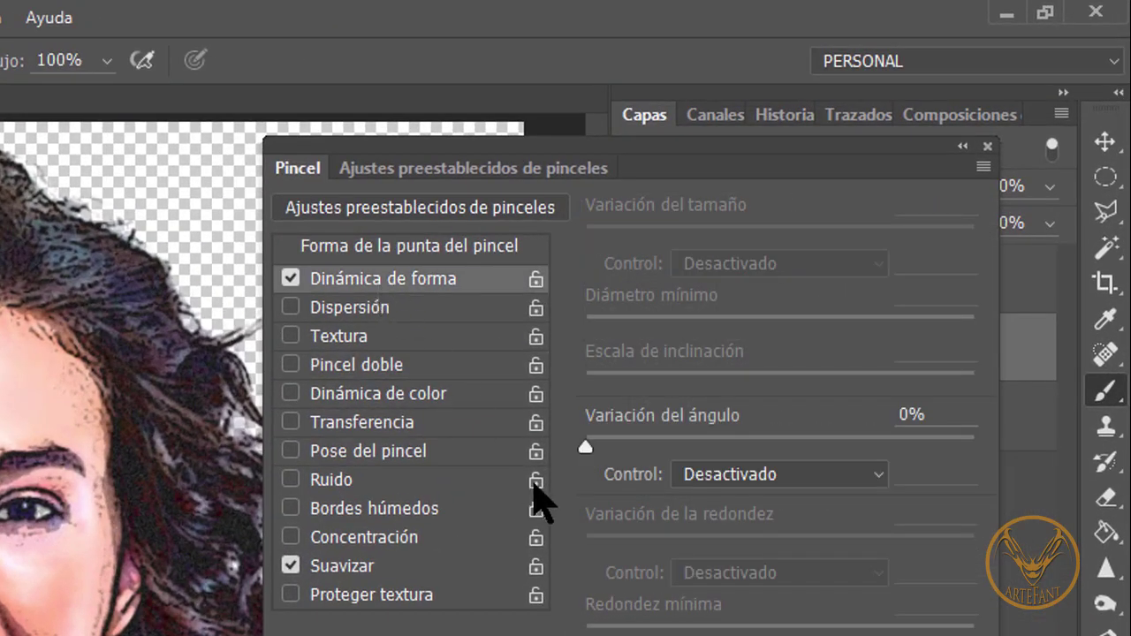
left_click_drag(585, 446, 682, 446)
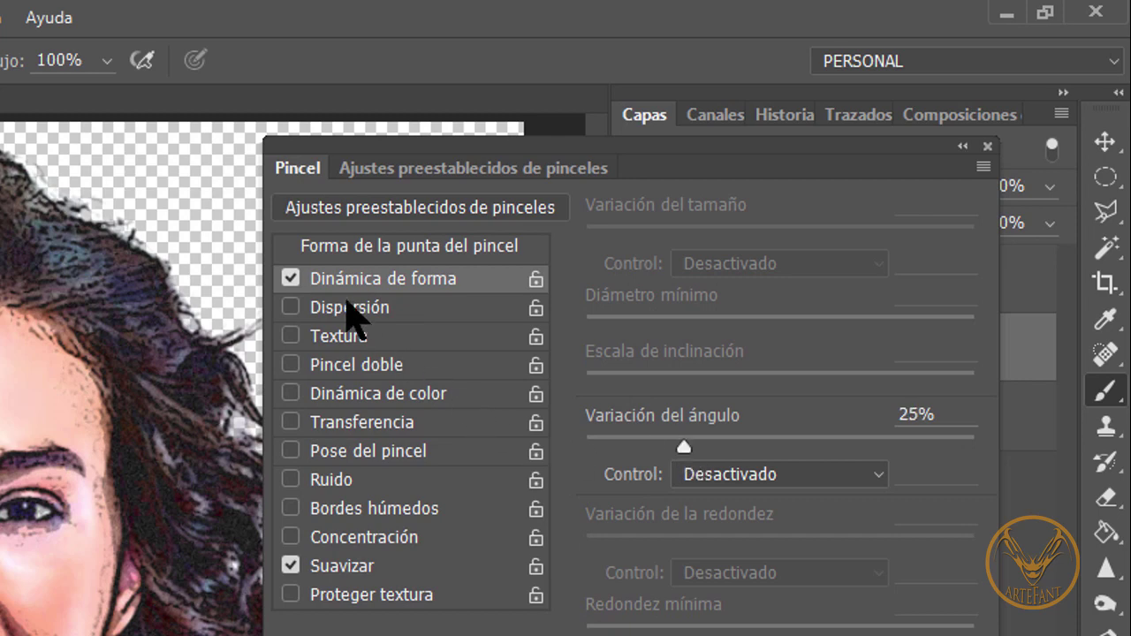
left_click(350, 308)
left_click_drag(590, 238, 608, 243)
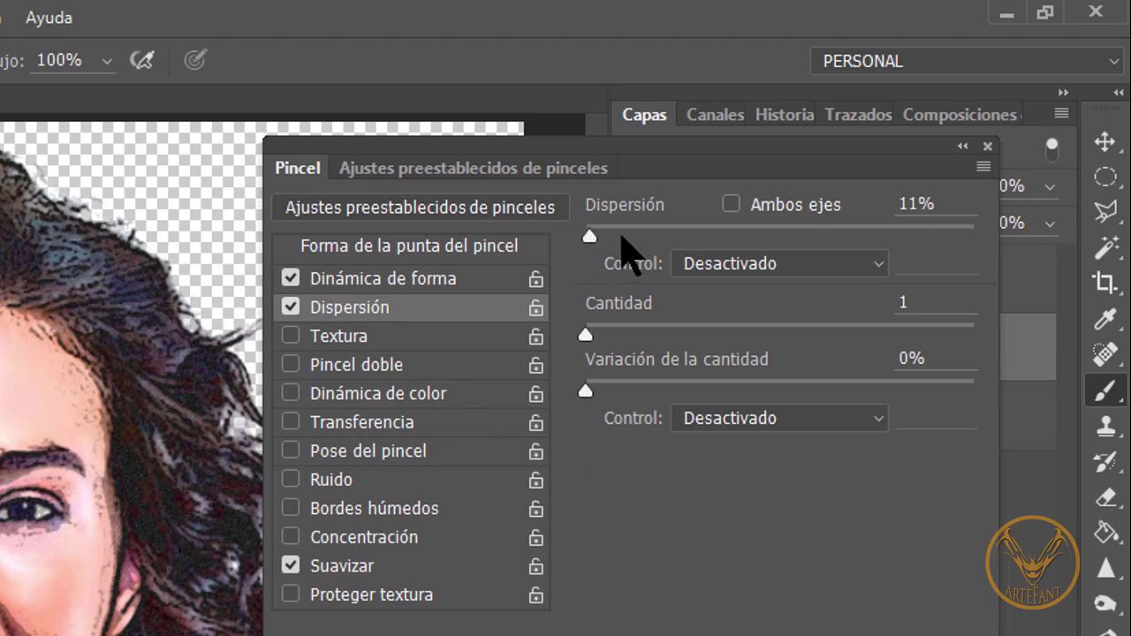
left_click(731, 205)
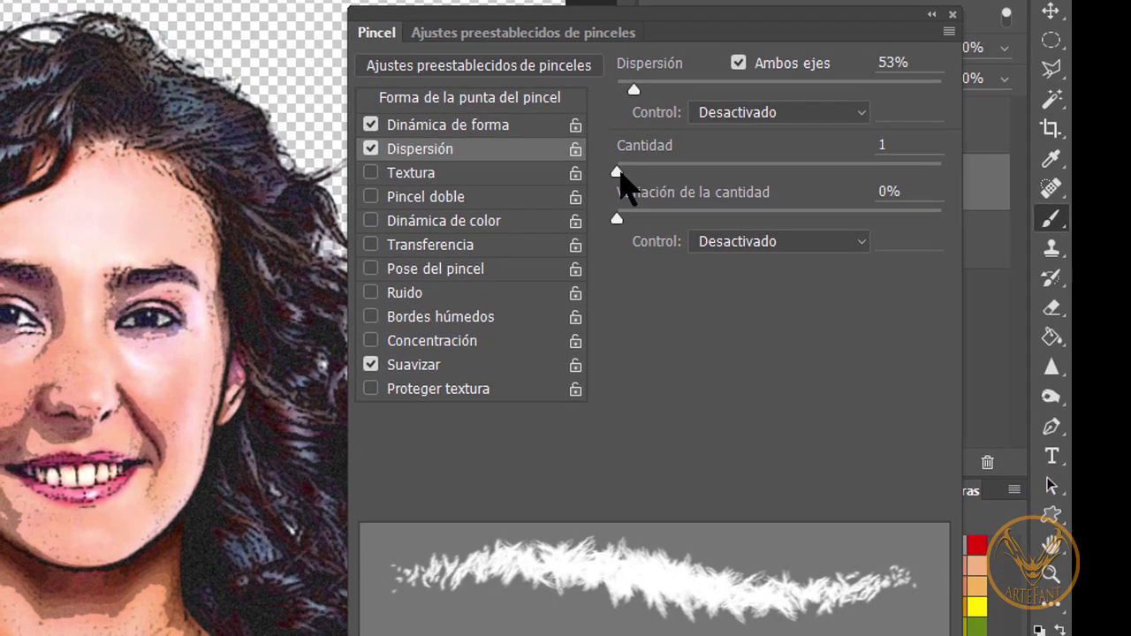
left_click_drag(618, 173, 629, 174)
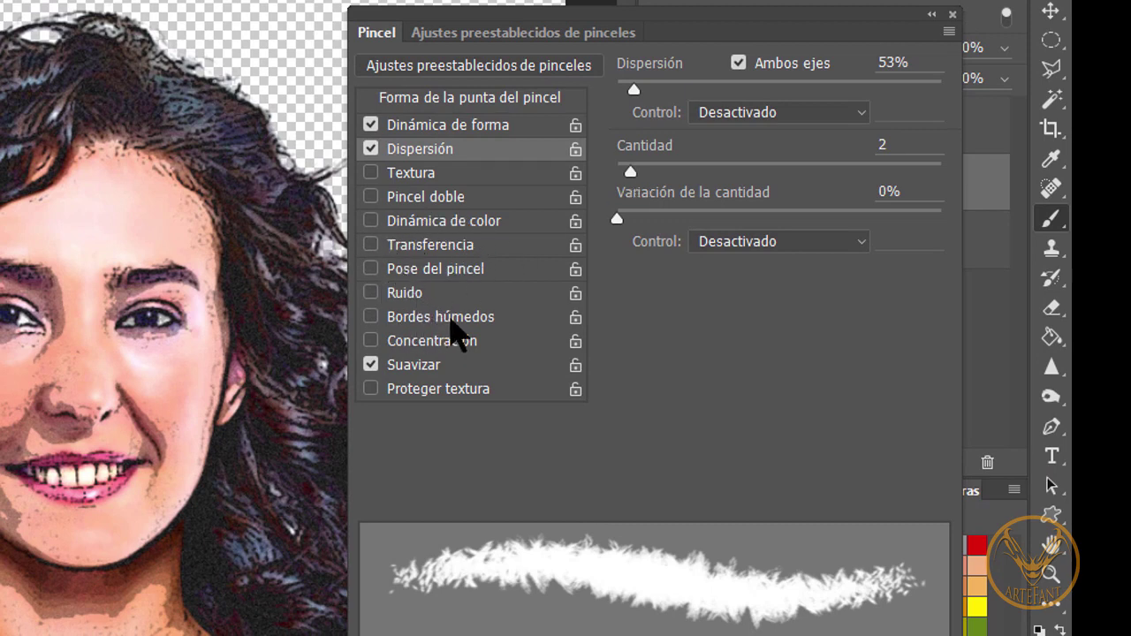
Turn on Wet Edges for the brush, leaving Color Dynamics off.
left_click(446, 318)
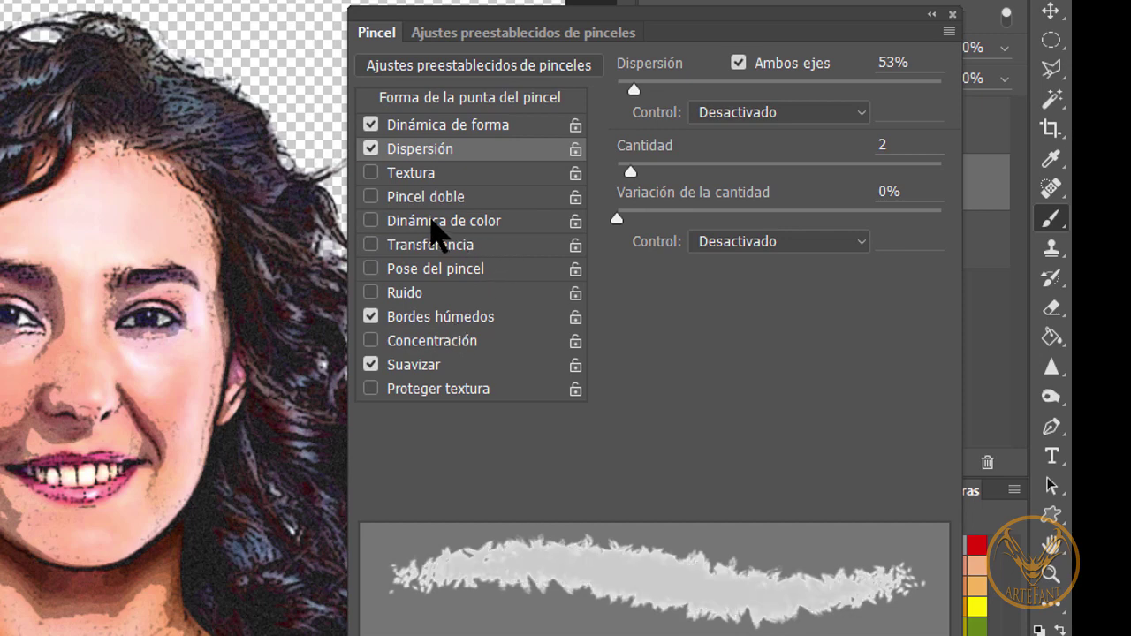
left_click(439, 226)
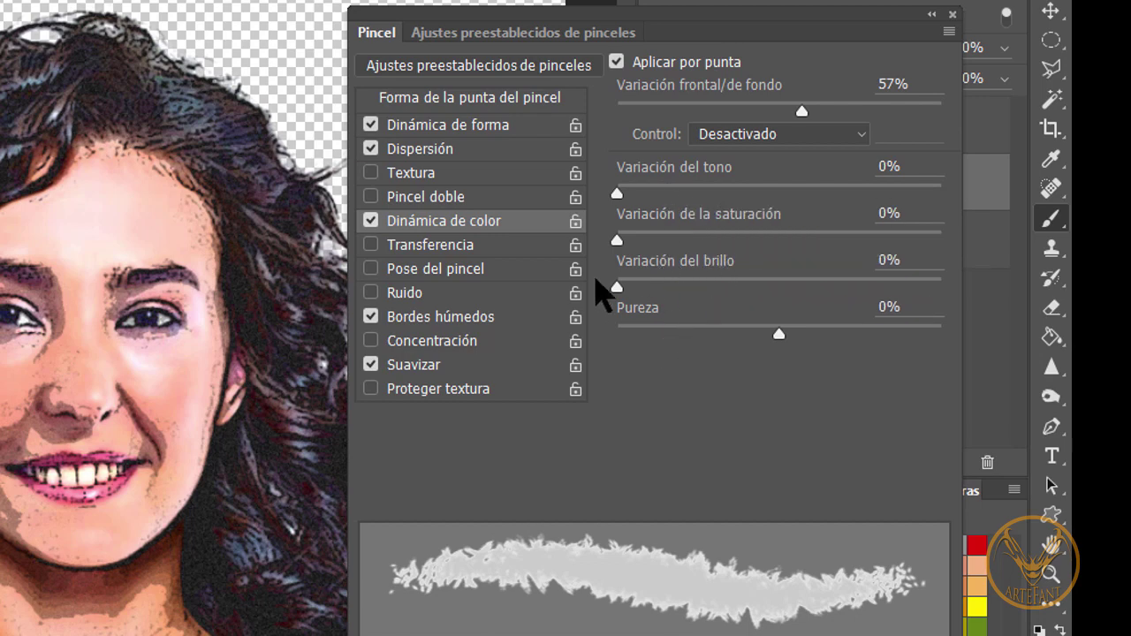
left_click(371, 221)
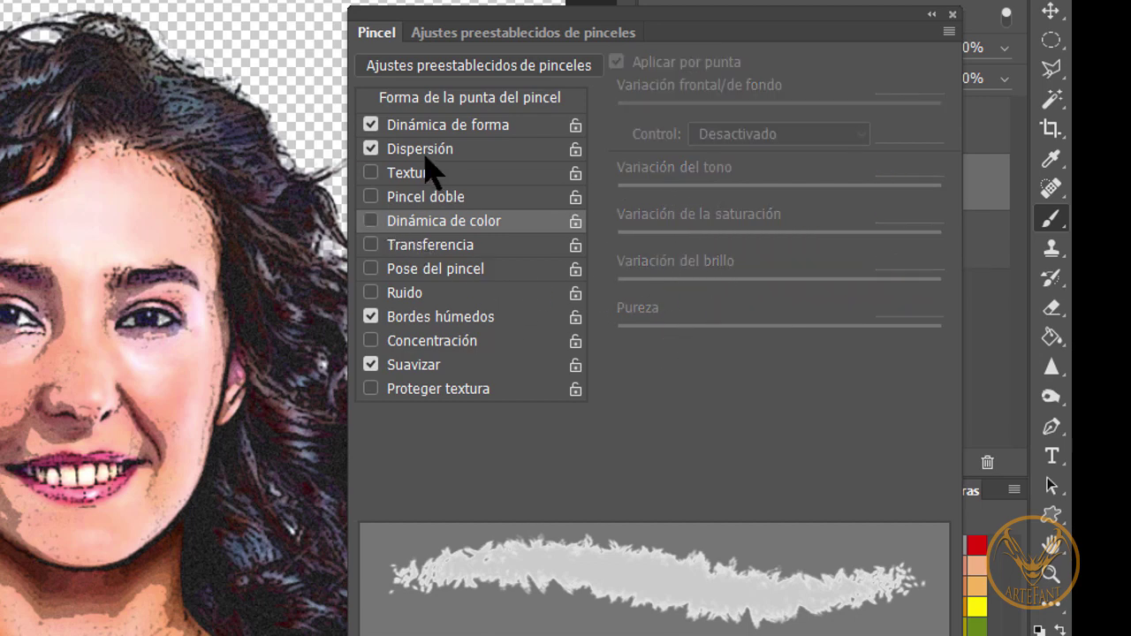
left_click(952, 16)
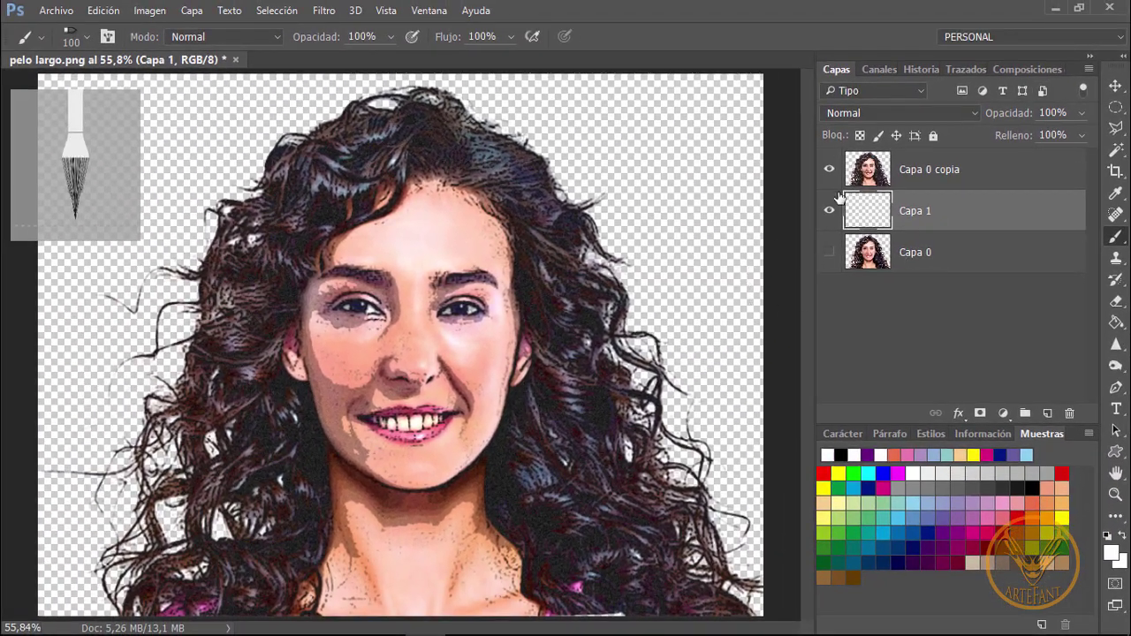
Hide Capa 0 copia, then paint pale-yellow strokes across the top and pale-green down the left.
left_click(829, 170)
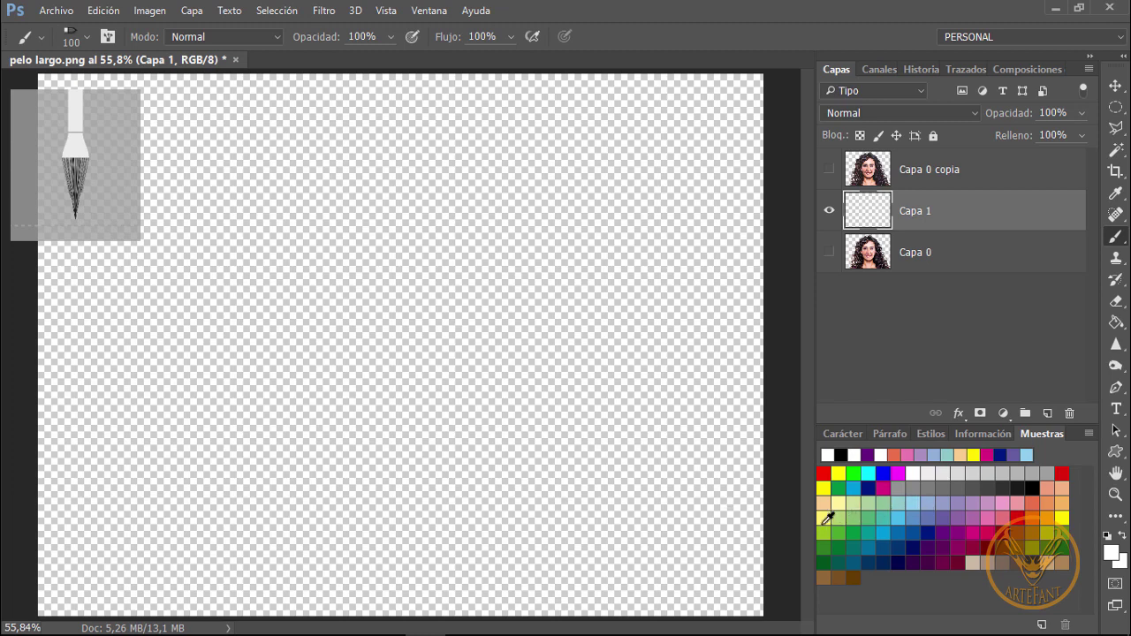
left_click(828, 520)
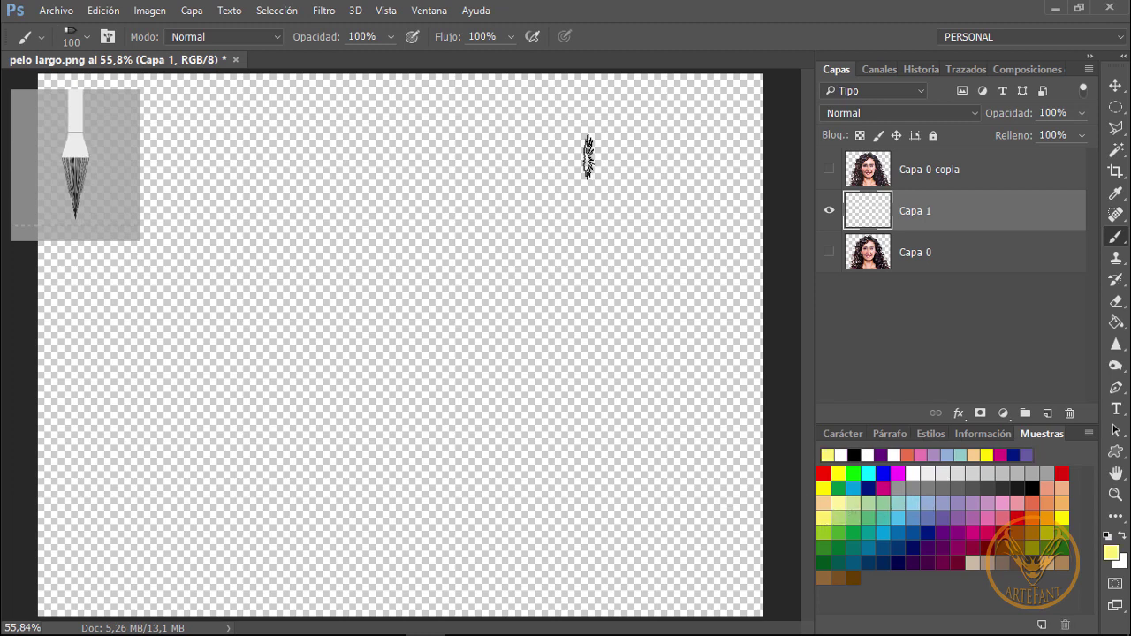
mouse_move(572, 174)
left_mouse_down()
mouse_move(391, 158)
mouse_move(349, 191)
left_mouse_up()
mouse_move(331, 161)
left_mouse_down()
mouse_move(298, 171)
mouse_move(287, 139)
mouse_move(296, 190)
left_mouse_up()
left_click(857, 503)
mouse_move(393, 231)
left_mouse_down()
mouse_move(204, 235)
mouse_move(196, 358)
left_mouse_up()
mouse_move(186, 442)
left_mouse_down()
mouse_move(167, 480)
mouse_move(177, 541)
left_mouse_up()
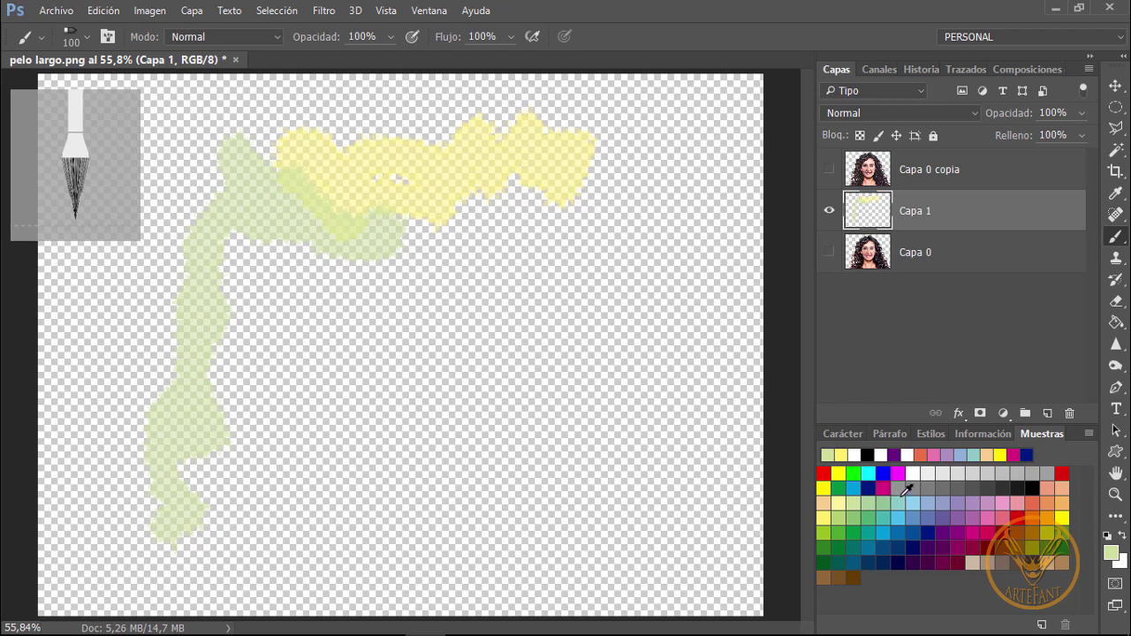
Add light-blue strokes along the bottom, pink across the upper middle and salmon at lower left.
left_click(912, 502)
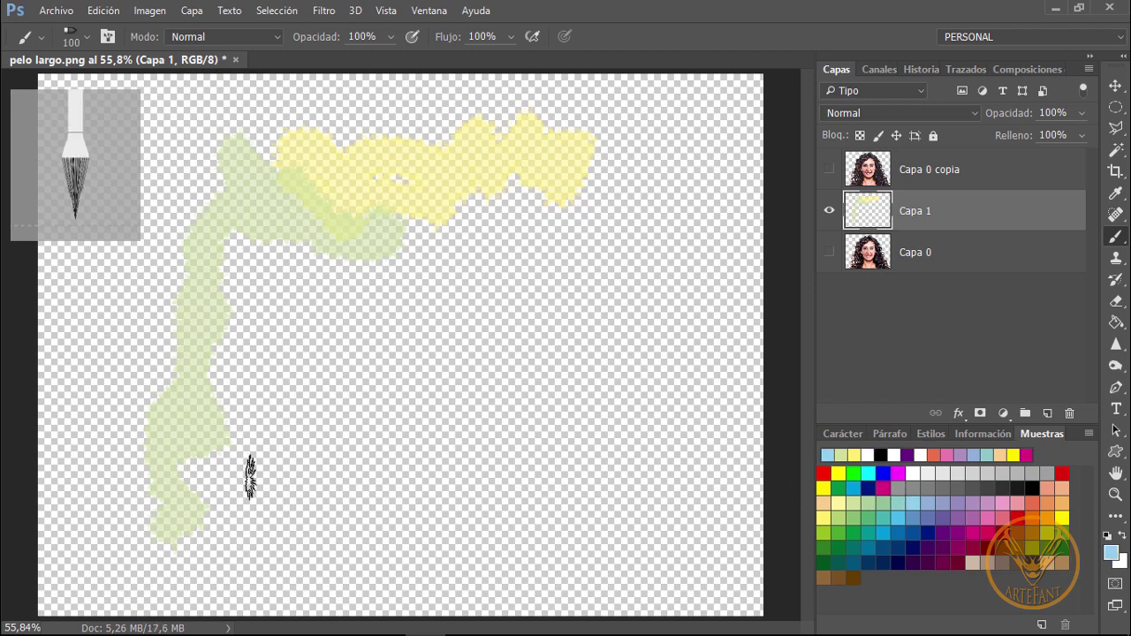
mouse_move(187, 512)
left_mouse_down()
mouse_move(273, 503)
mouse_move(360, 530)
mouse_move(434, 576)
mouse_move(492, 525)
mouse_move(592, 503)
mouse_move(646, 512)
left_mouse_up()
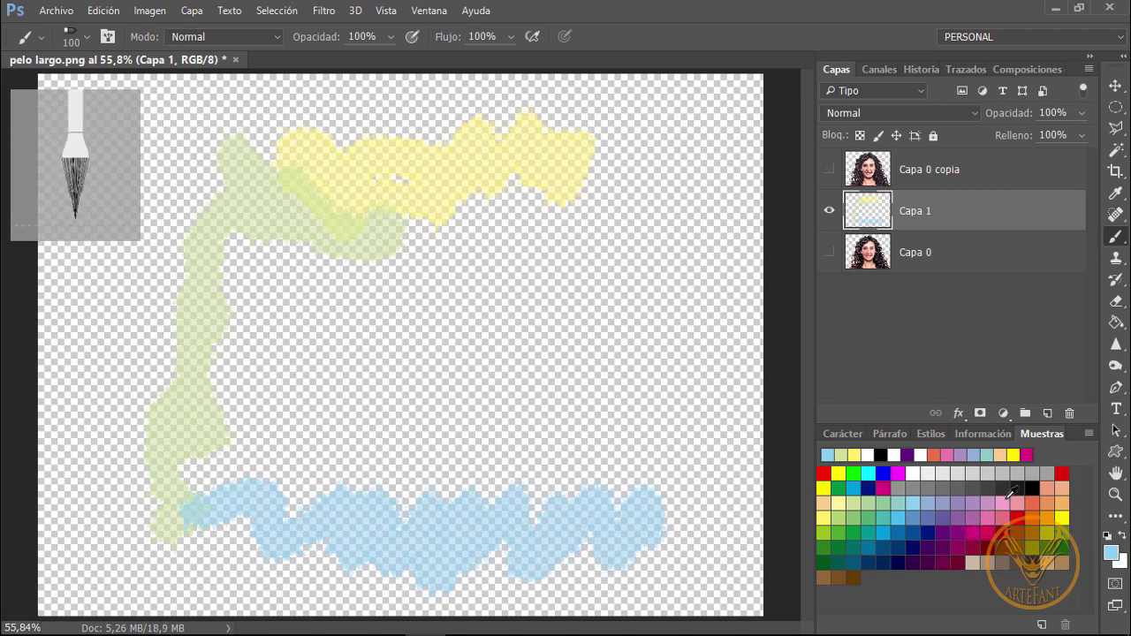
left_click(1005, 504)
mouse_move(291, 294)
left_mouse_down()
mouse_move(206, 295)
mouse_move(547, 256)
mouse_move(588, 232)
left_mouse_up()
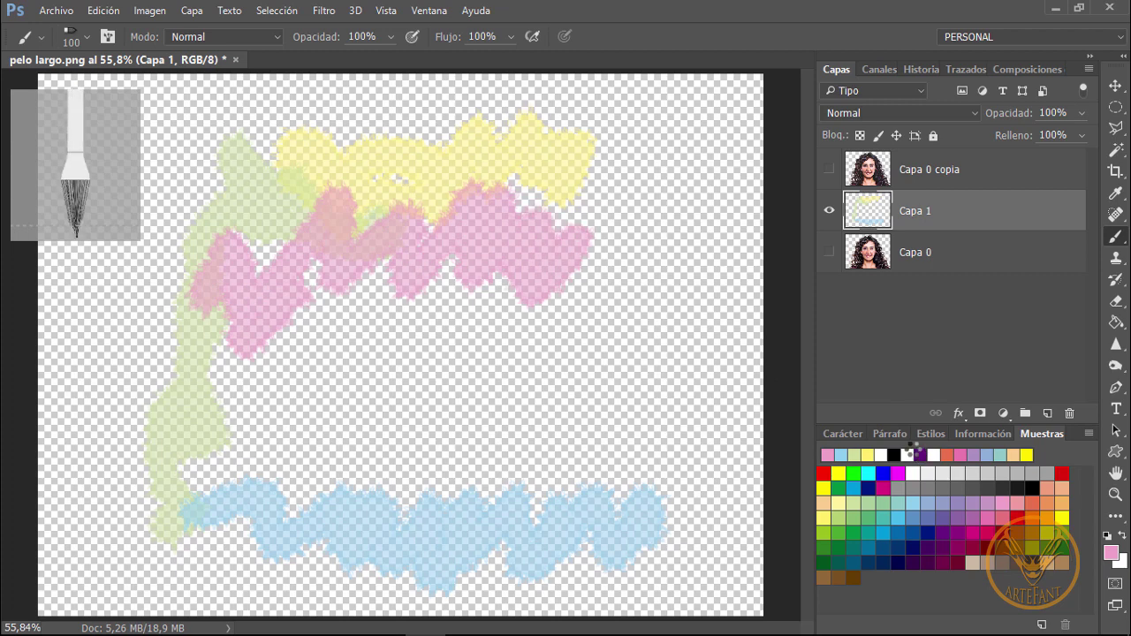
left_click(1032, 504)
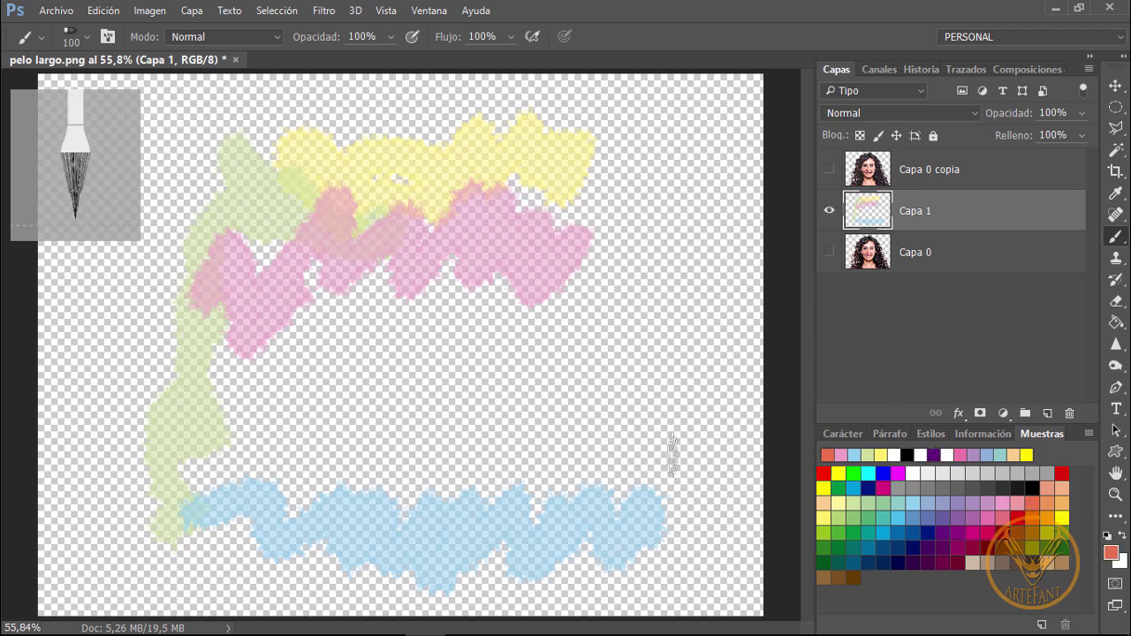
mouse_move(240, 408)
left_mouse_down()
mouse_move(195, 398)
mouse_move(277, 436)
mouse_move(285, 480)
mouse_move(242, 454)
mouse_move(136, 454)
mouse_move(331, 462)
left_mouse_up()
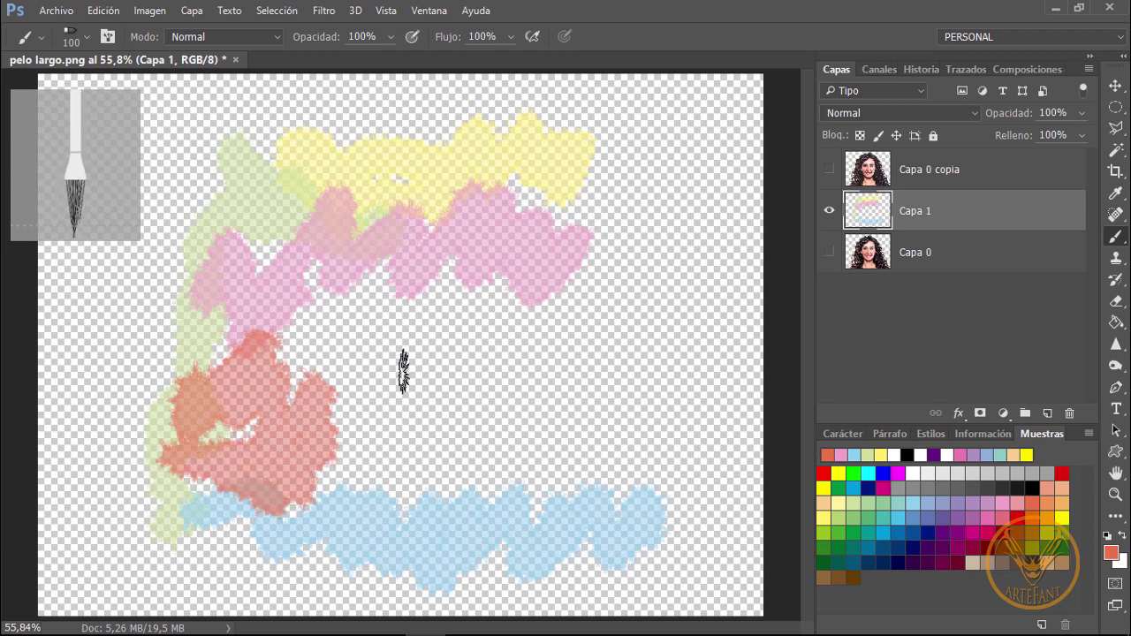
mouse_move(427, 324)
left_mouse_down()
mouse_move(504, 354)
mouse_move(532, 402)
left_mouse_up()
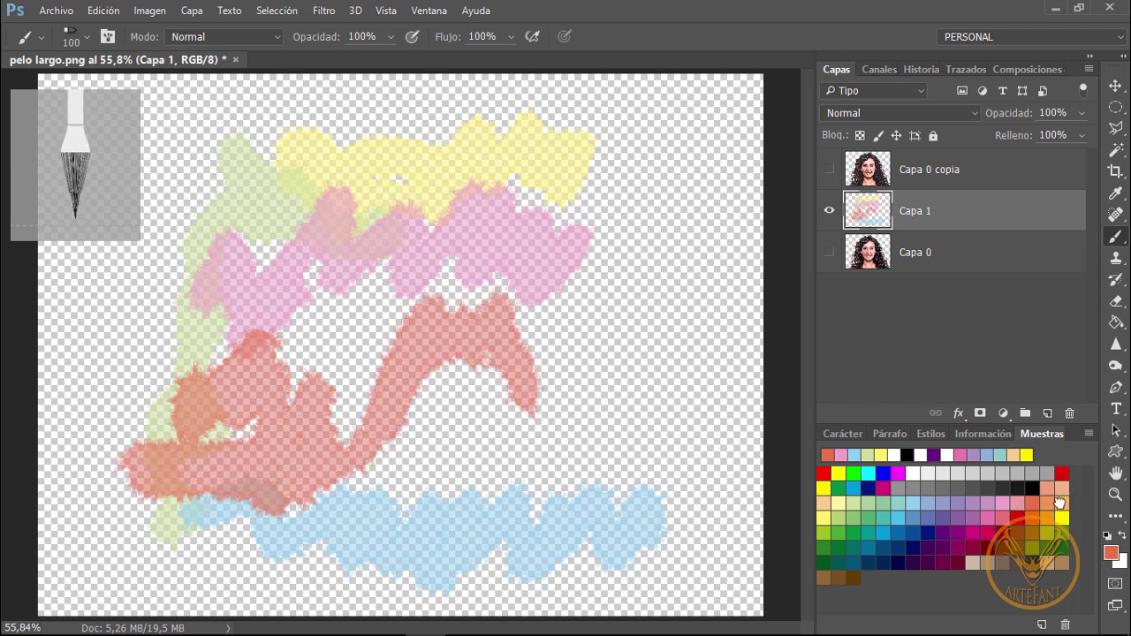
Add light-orange strokes through the middle and edges, then purple strokes across the canvas.
left_click(1059, 503)
mouse_move(510, 340)
left_mouse_down()
mouse_move(359, 291)
mouse_move(359, 273)
mouse_move(313, 258)
mouse_move(481, 292)
left_mouse_up()
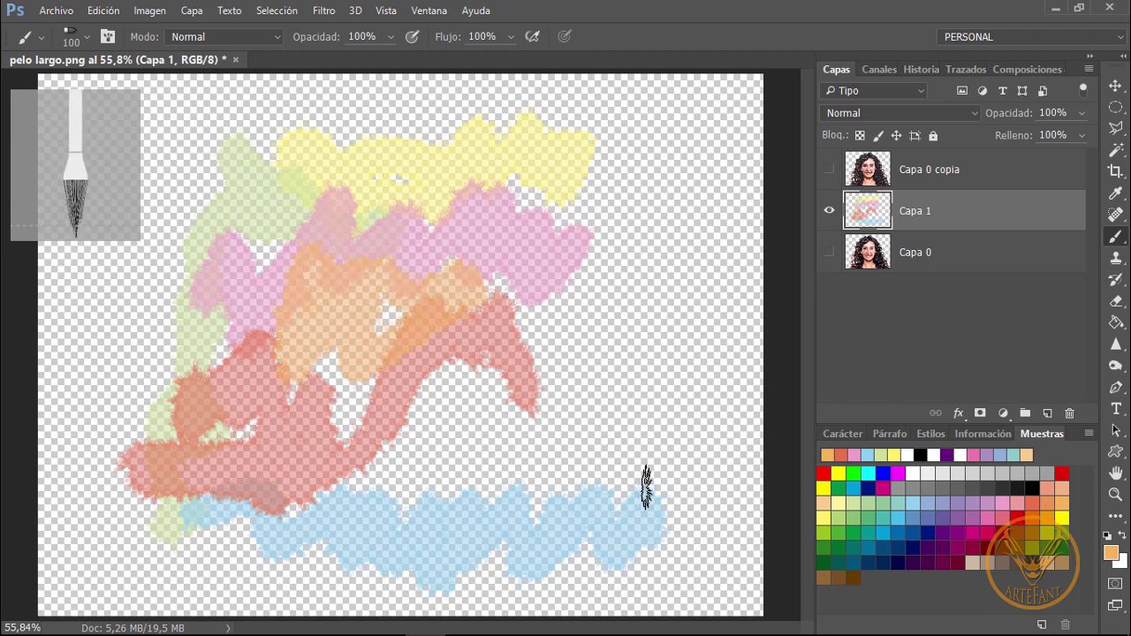
mouse_move(646, 486)
left_mouse_down()
mouse_move(646, 536)
mouse_move(613, 495)
left_mouse_up()
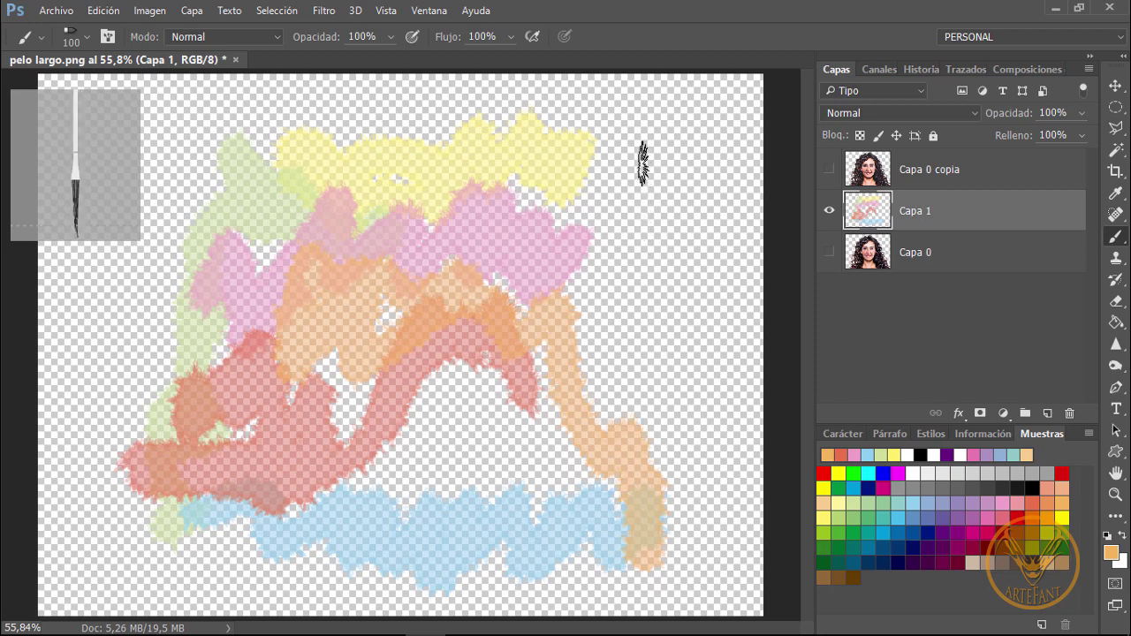
mouse_move(642, 163)
left_mouse_down()
mouse_move(431, 117)
mouse_move(191, 130)
mouse_move(161, 348)
mouse_move(365, 446)
left_mouse_up()
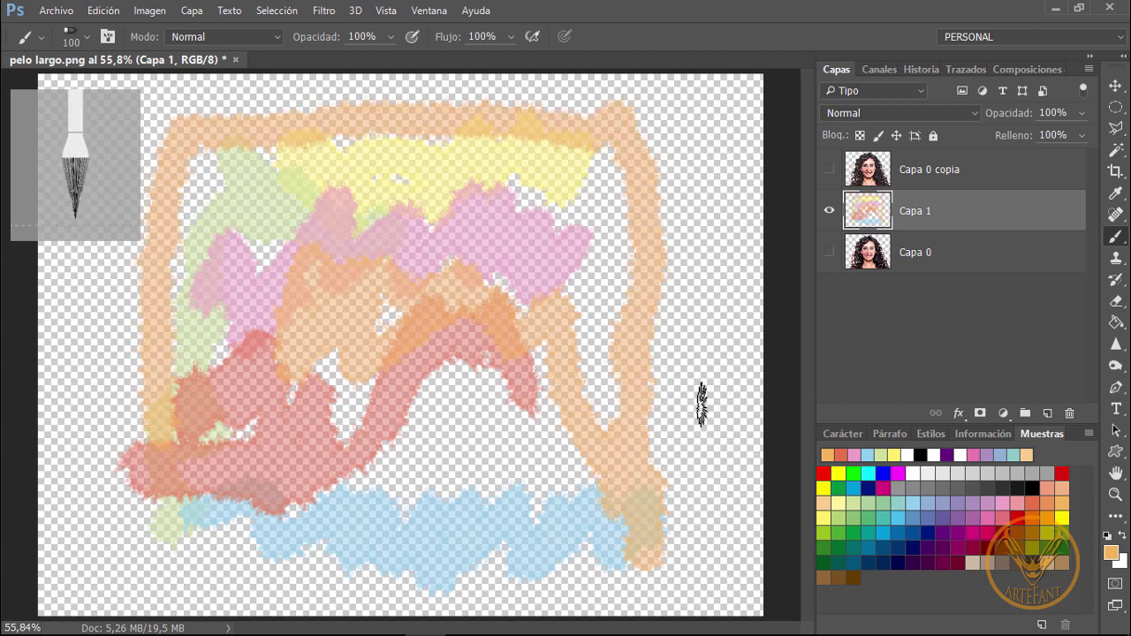
left_click(962, 530)
left_click_drag(570, 510, 378, 402)
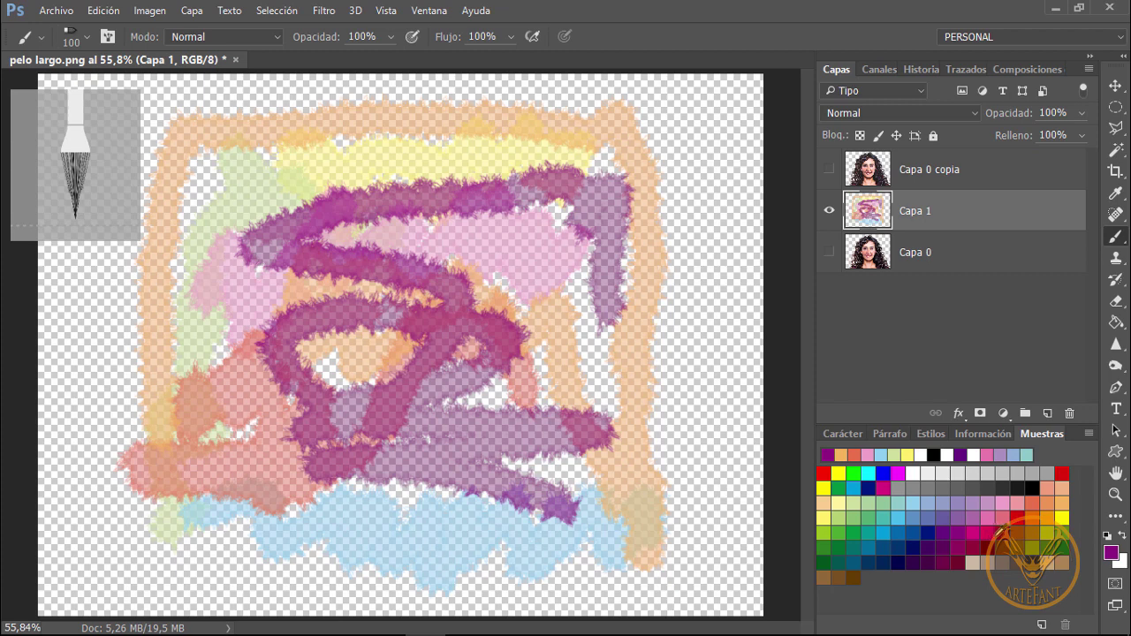
Paint dark-red strokes right of centre and along the bottom, then bright-red across the middle.
left_click(1005, 530)
mouse_move(558, 384)
left_mouse_down()
mouse_move(608, 353)
mouse_move(542, 406)
mouse_move(513, 475)
mouse_move(565, 469)
mouse_move(498, 504)
left_mouse_up()
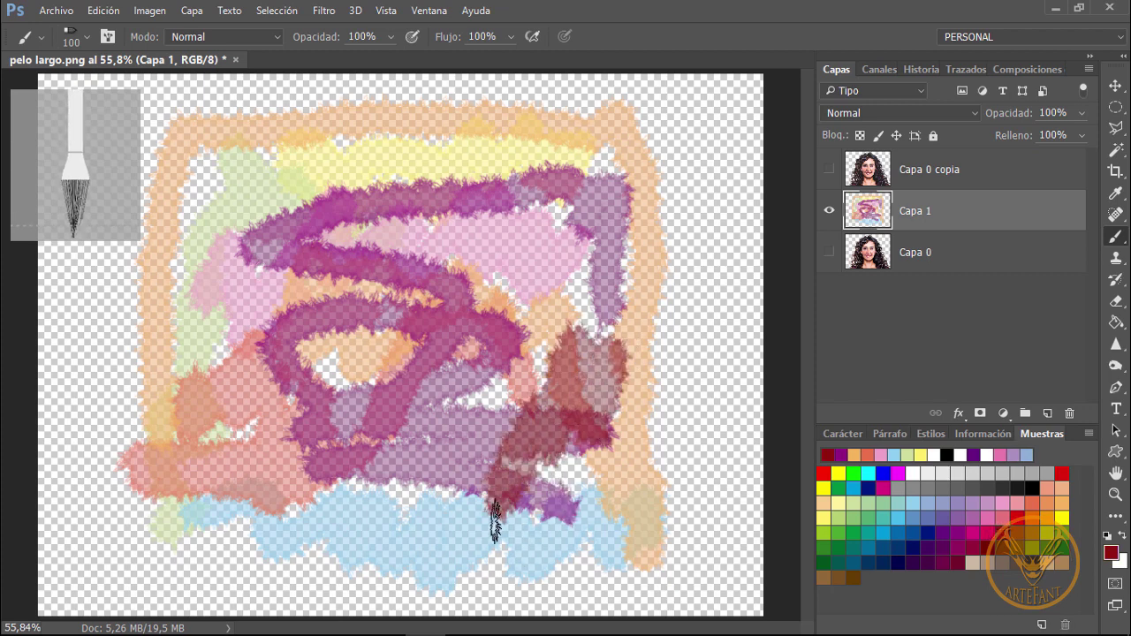
left_click_drag(319, 542, 146, 545)
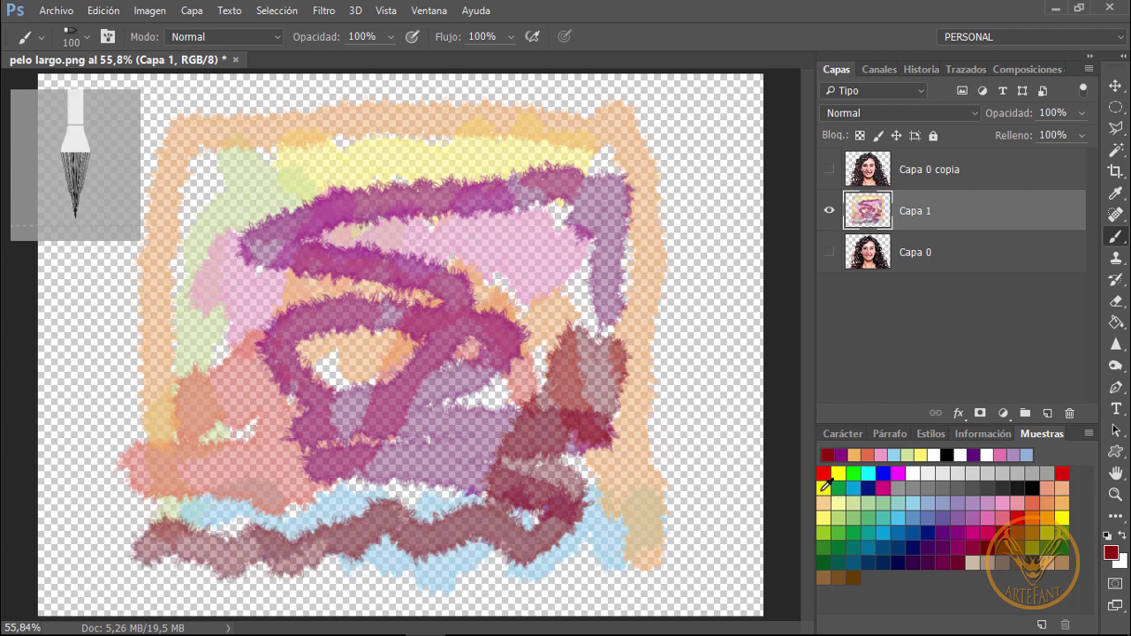
left_click(825, 471)
mouse_move(429, 253)
left_mouse_down()
mouse_move(380, 256)
mouse_move(244, 215)
mouse_move(200, 194)
mouse_move(189, 172)
mouse_move(182, 333)
mouse_move(199, 380)
left_mouse_up()
mouse_move(339, 371)
left_mouse_down()
mouse_move(310, 379)
mouse_move(312, 361)
left_mouse_up()
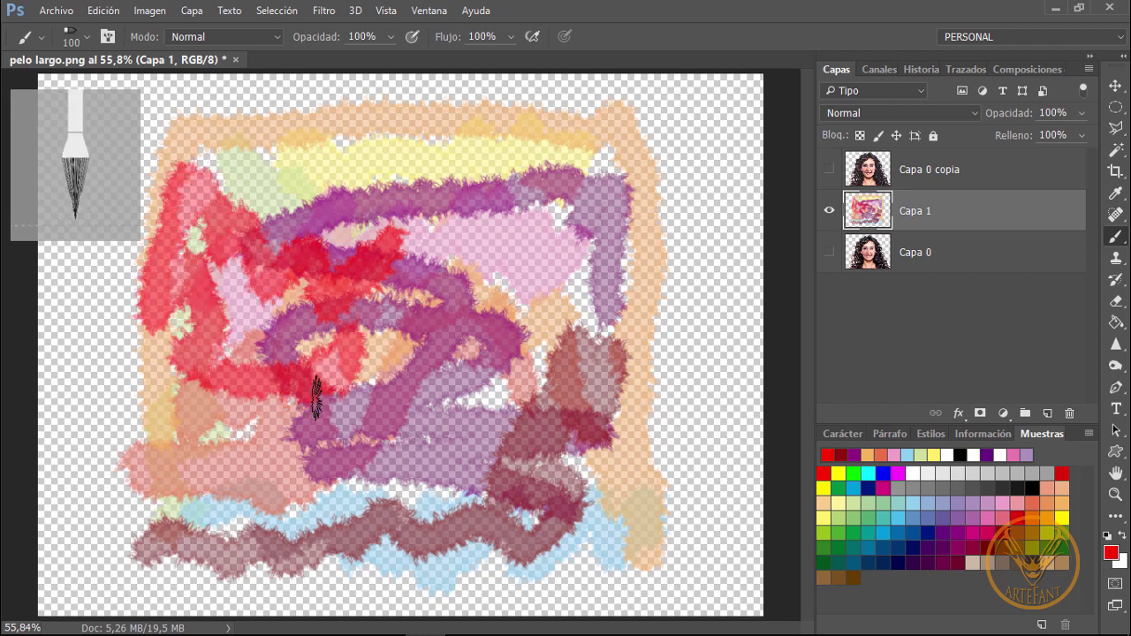
mouse_move(242, 424)
left_mouse_down()
mouse_move(481, 382)
mouse_move(490, 424)
left_mouse_up()
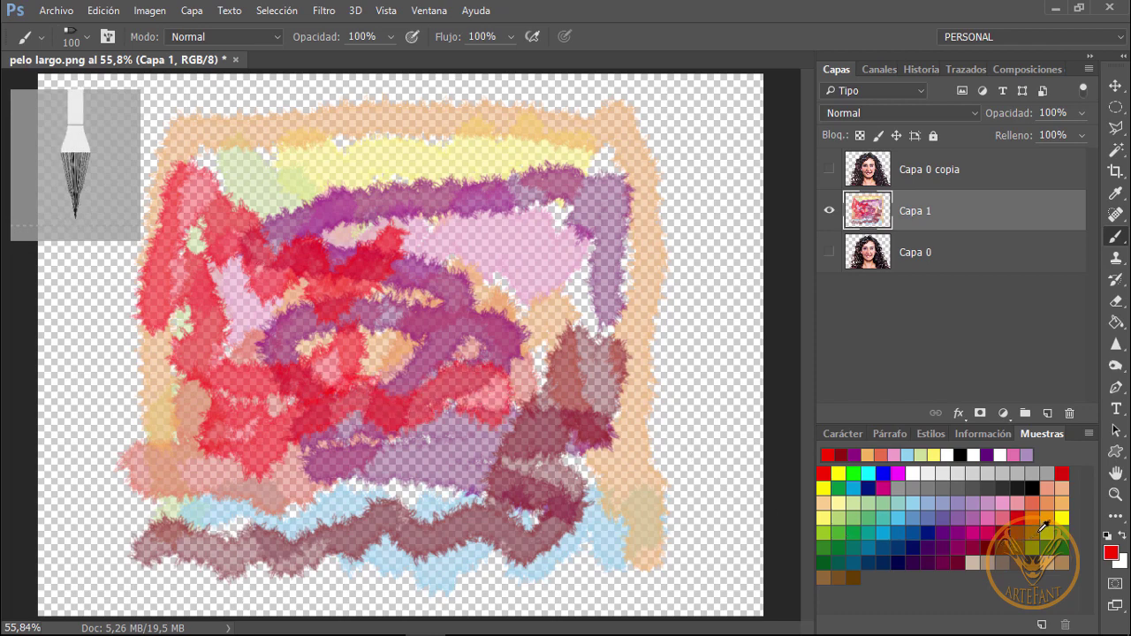
Add green strokes on the right, lower band and top, then dark brown on the right and centre.
left_click(1069, 529)
mouse_move(492, 374)
left_mouse_down()
mouse_move(512, 379)
mouse_move(547, 354)
left_mouse_up()
mouse_move(463, 491)
left_mouse_down()
mouse_move(350, 497)
mouse_move(432, 504)
left_mouse_up()
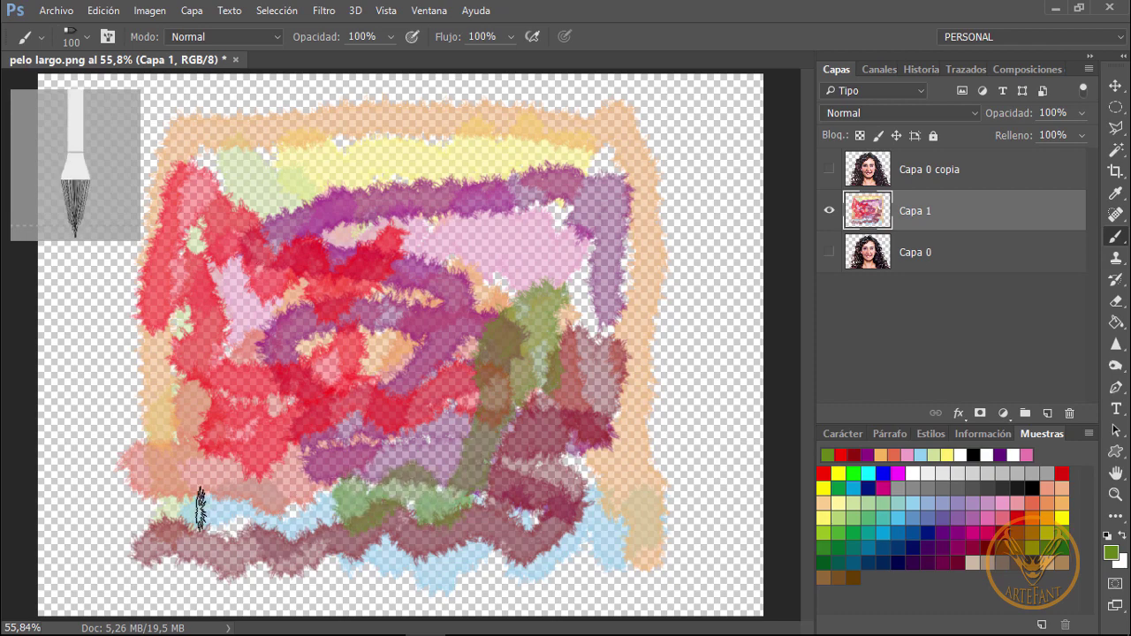
left_click_drag(287, 541, 159, 530)
mouse_move(360, 194)
left_mouse_down()
mouse_move(270, 157)
mouse_move(551, 146)
mouse_move(606, 157)
mouse_move(644, 290)
mouse_move(652, 265)
mouse_move(646, 361)
mouse_move(624, 318)
mouse_move(651, 397)
mouse_move(646, 327)
mouse_move(623, 409)
left_mouse_up()
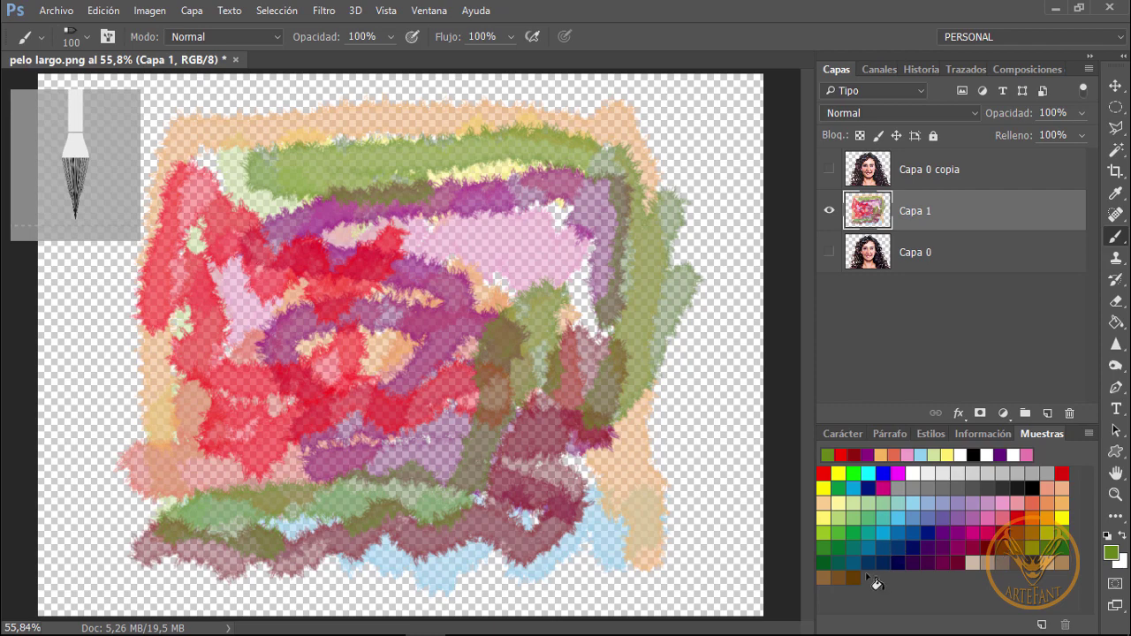
left_click(854, 577)
mouse_move(556, 217)
left_mouse_down()
mouse_move(601, 253)
mouse_move(592, 254)
left_mouse_up()
mouse_move(324, 331)
left_mouse_down()
mouse_move(379, 450)
mouse_move(479, 397)
mouse_move(452, 283)
left_mouse_up()
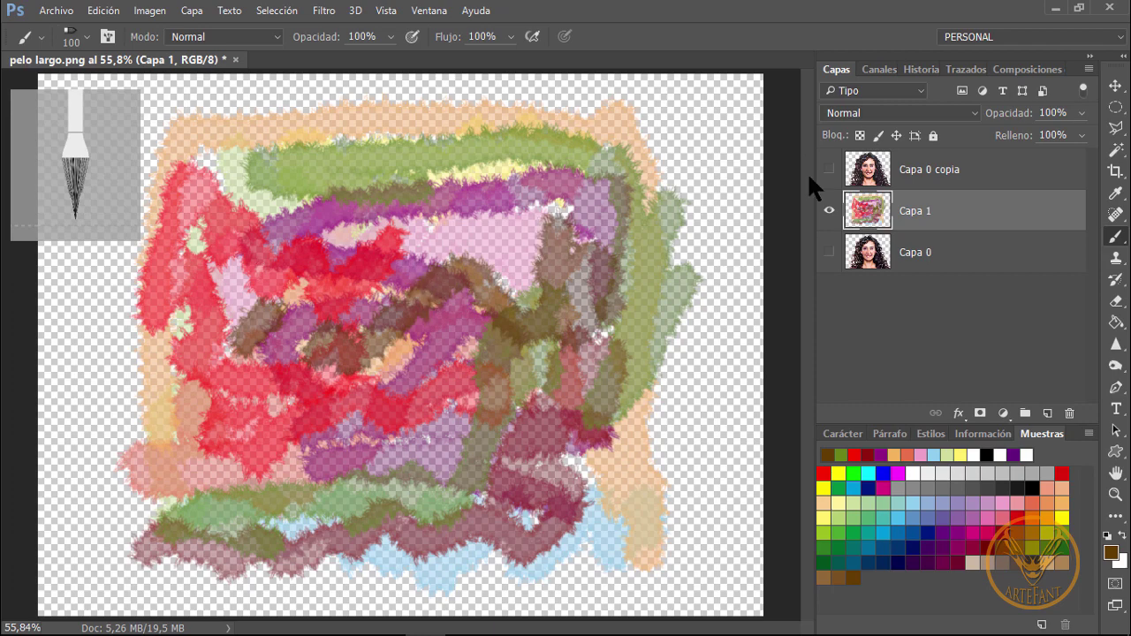
Show the portrait again and load Capa 1's paint strokes as a selection.
left_click(829, 170)
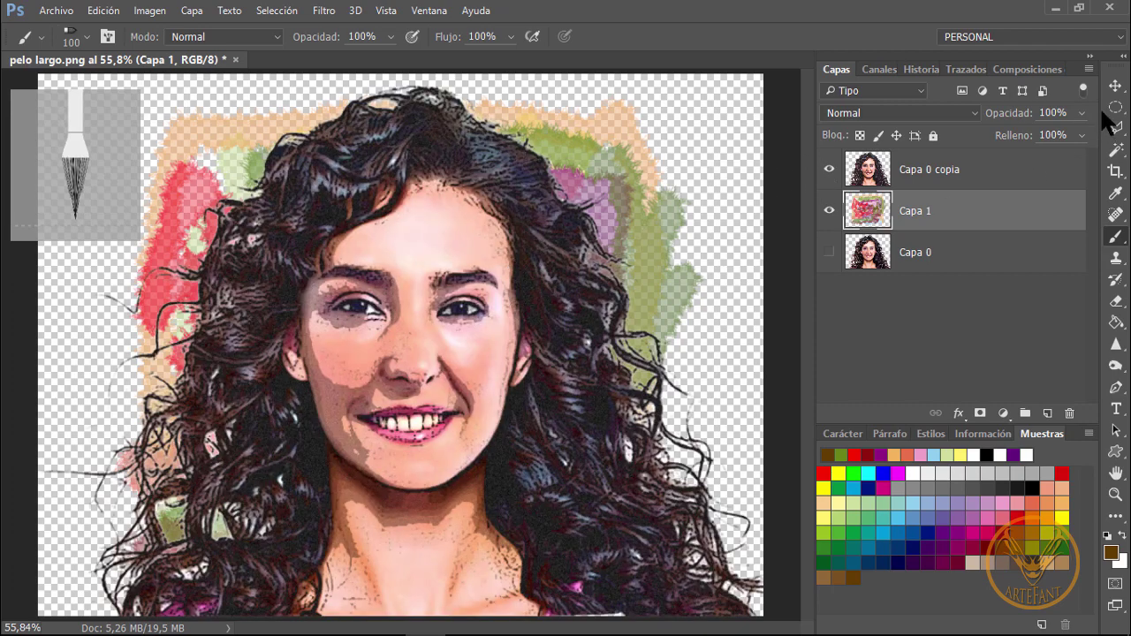
left_click(1115, 86)
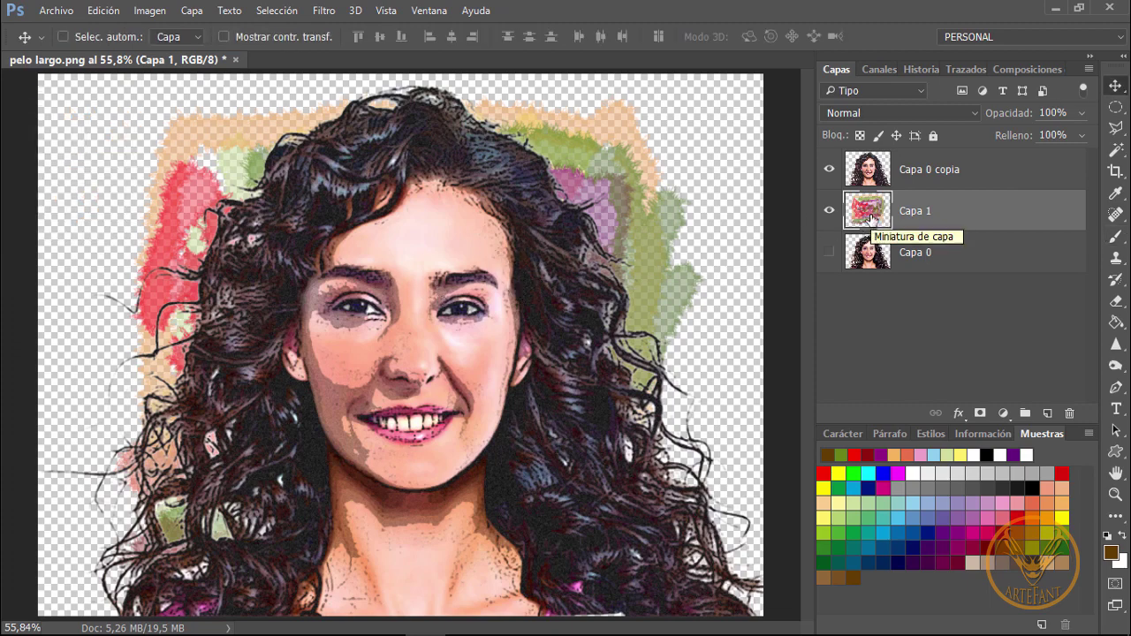
key("ctrl")
left_click(866, 214, "ctrl")
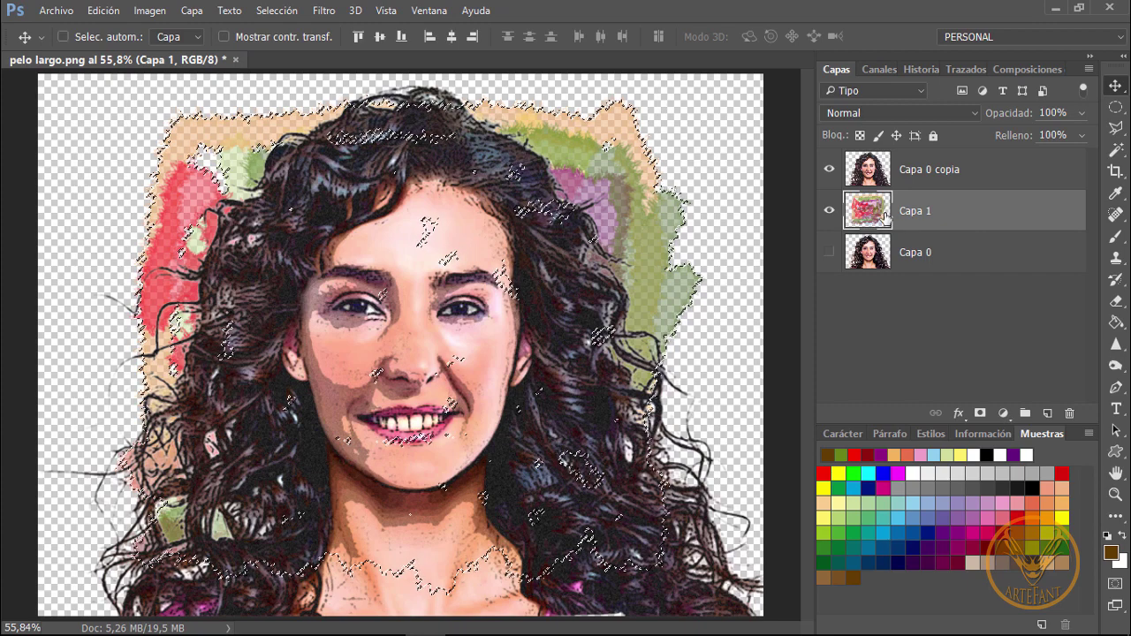
left_click(828, 168)
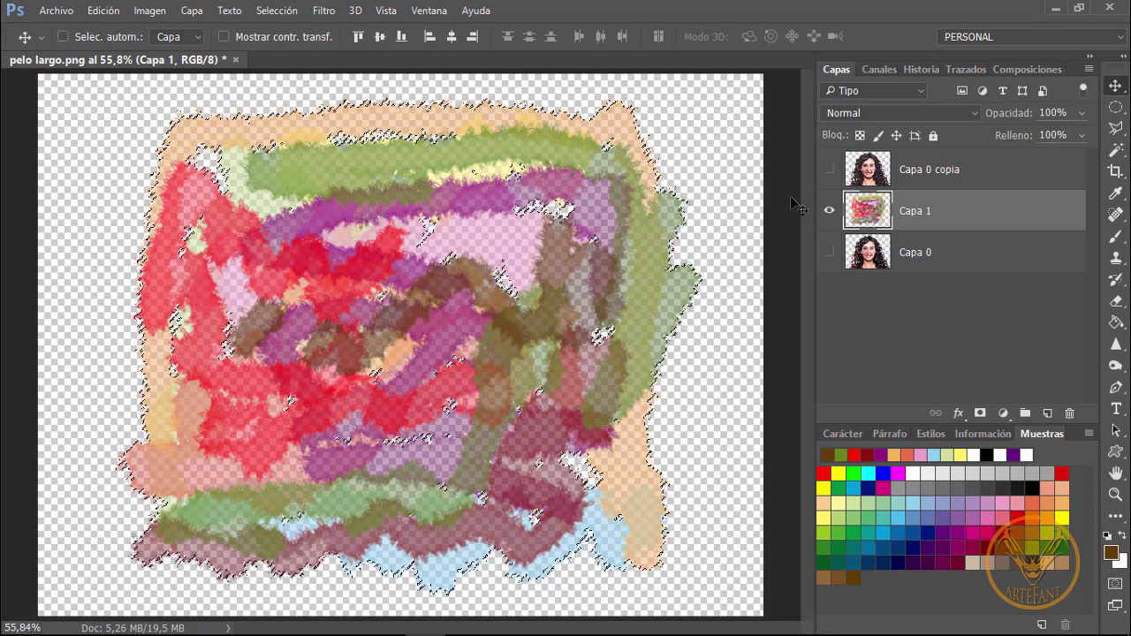
left_click(829, 169)
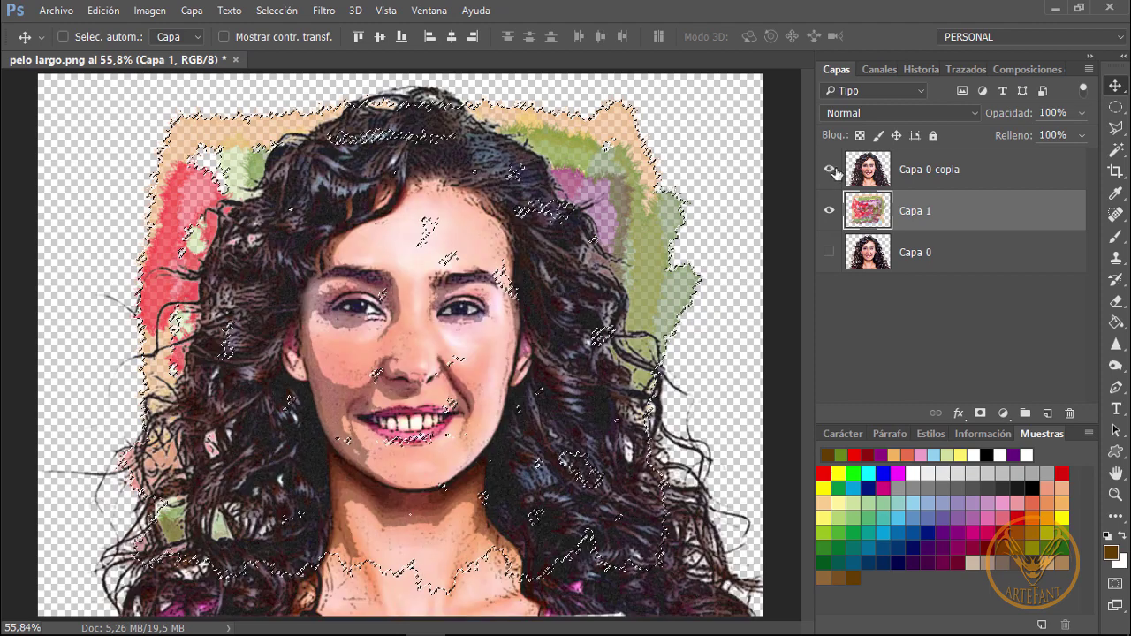
Mask Capa 0 copia to that selection and add a new empty Capa 2 beneath it.
left_click(963, 172)
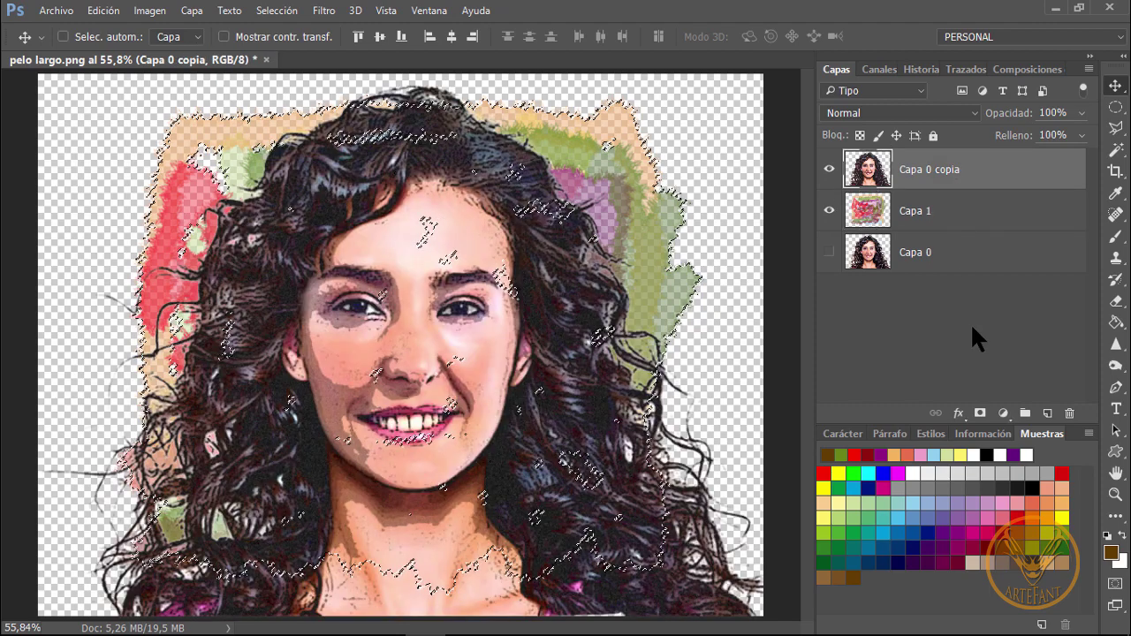
left_click(979, 413)
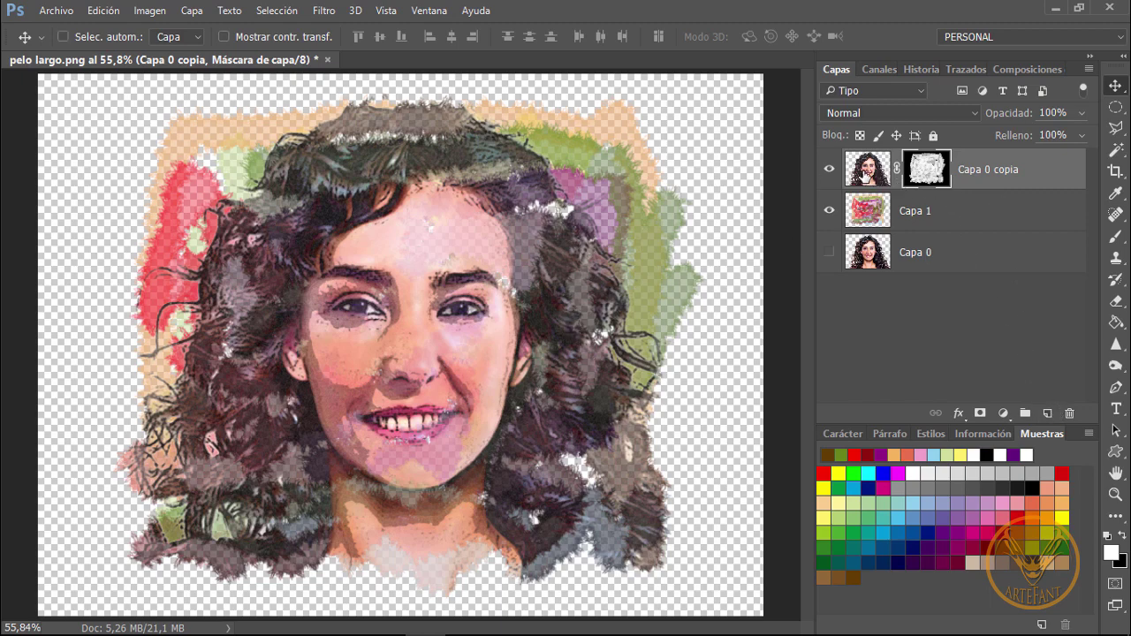
left_click(1049, 413, "ctrl")
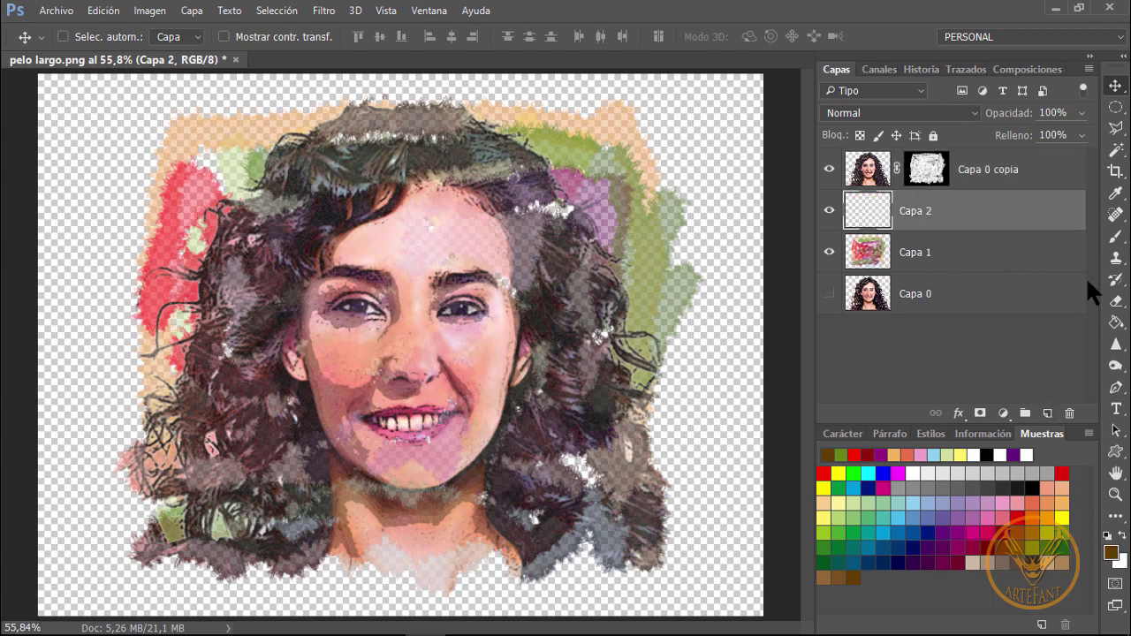
Fill Capa 2 with white using the Paint Bucket and move Capa 1 above it.
left_click(1118, 301)
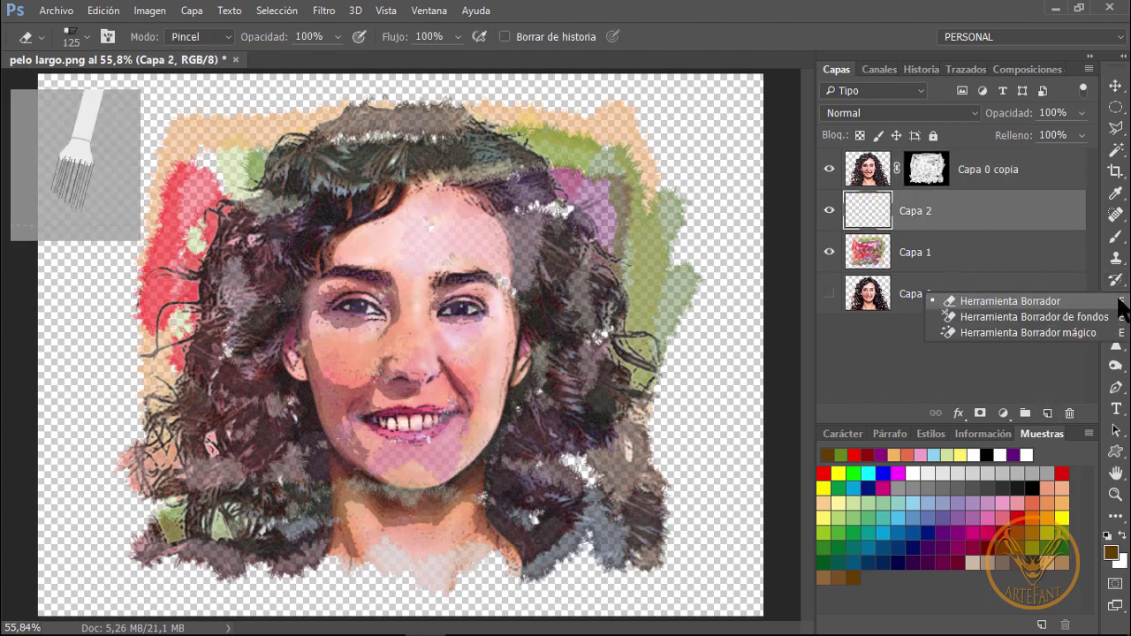
left_click(1115, 324)
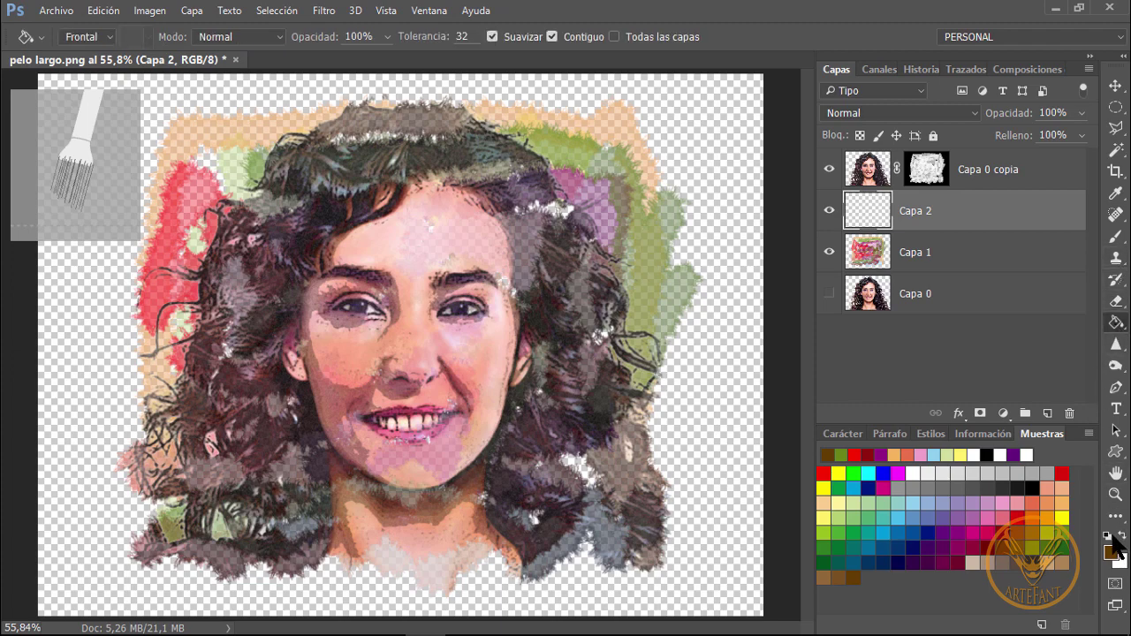
left_click(1109, 535)
left_click(1122, 535)
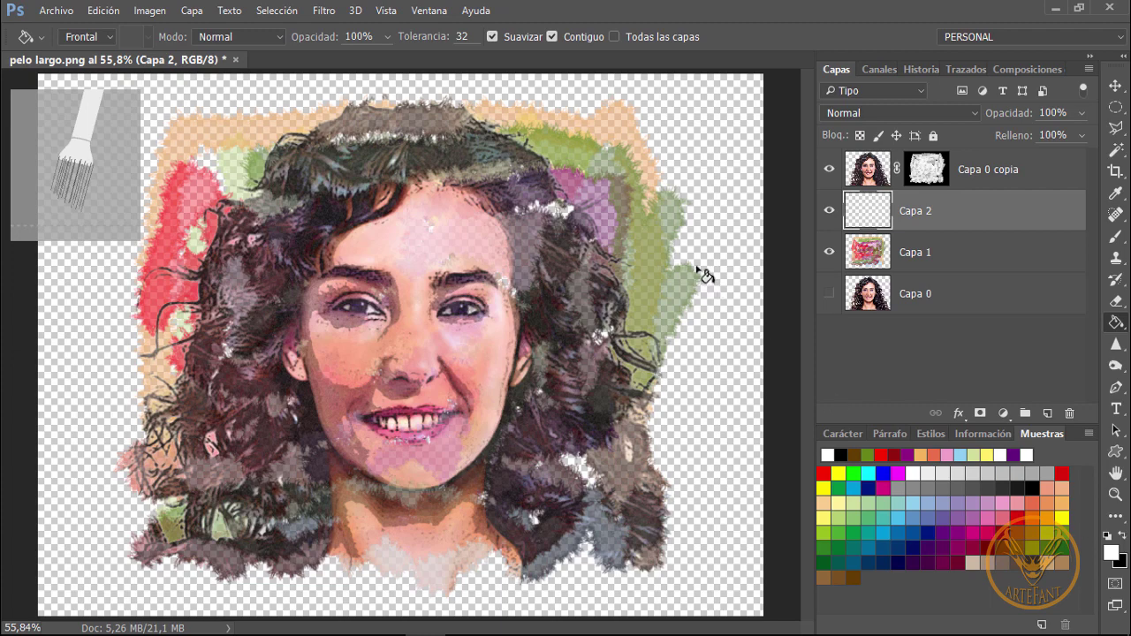
left_click(720, 233)
left_click_drag(930, 254, 928, 196)
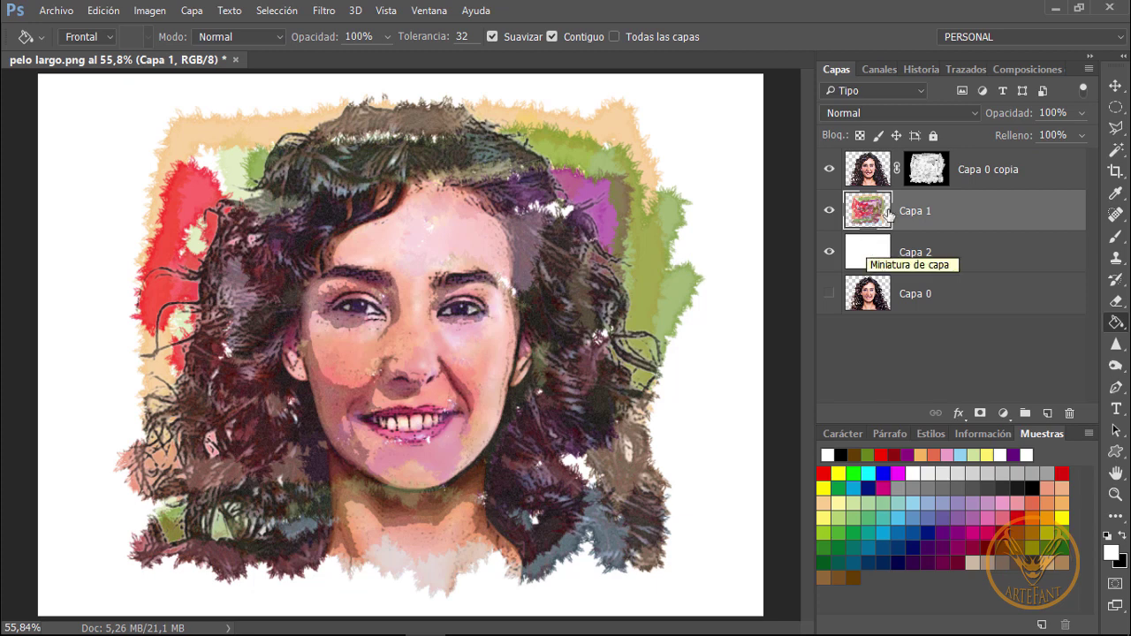
Select Capa 1 and brush purple strokes below the neck.
left_click(921, 170)
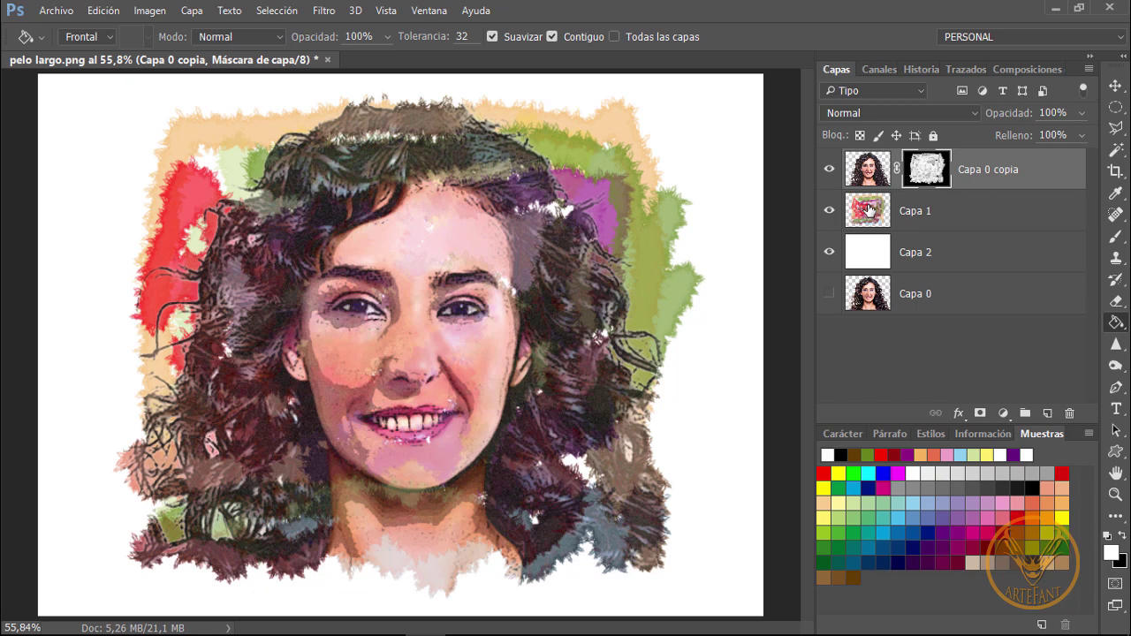
left_click(869, 209)
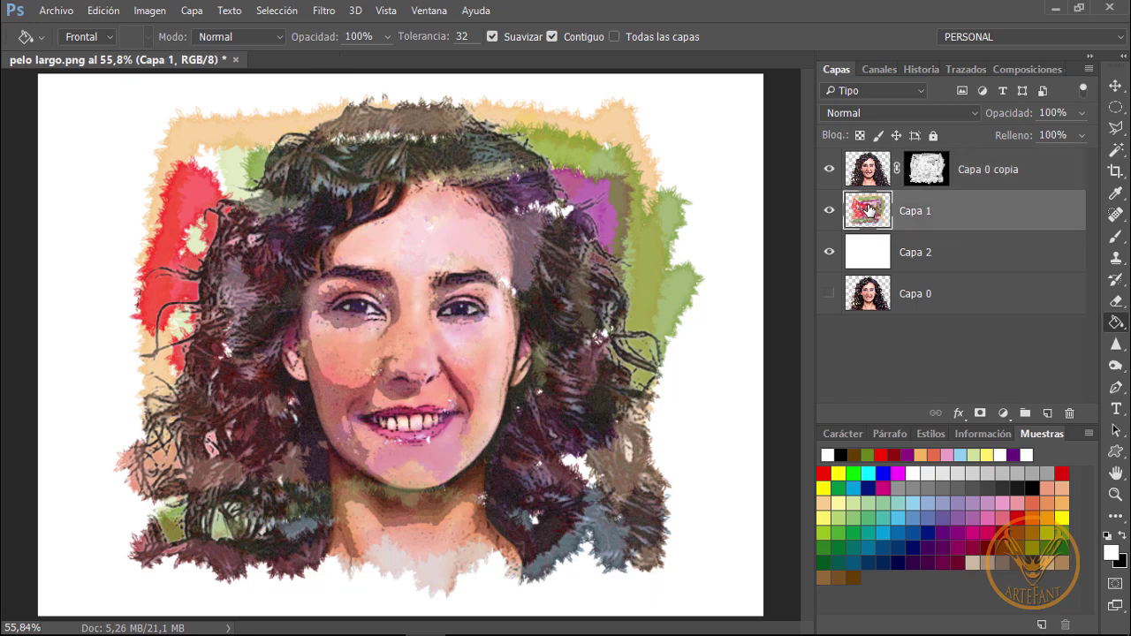
left_click(1114, 239)
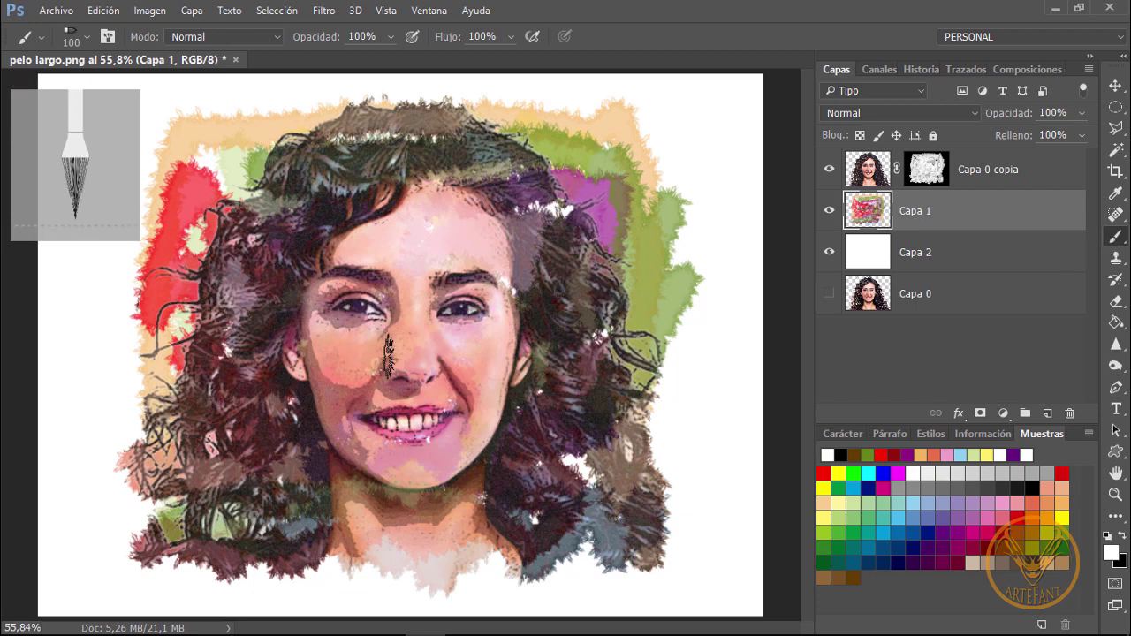
left_click(950, 518)
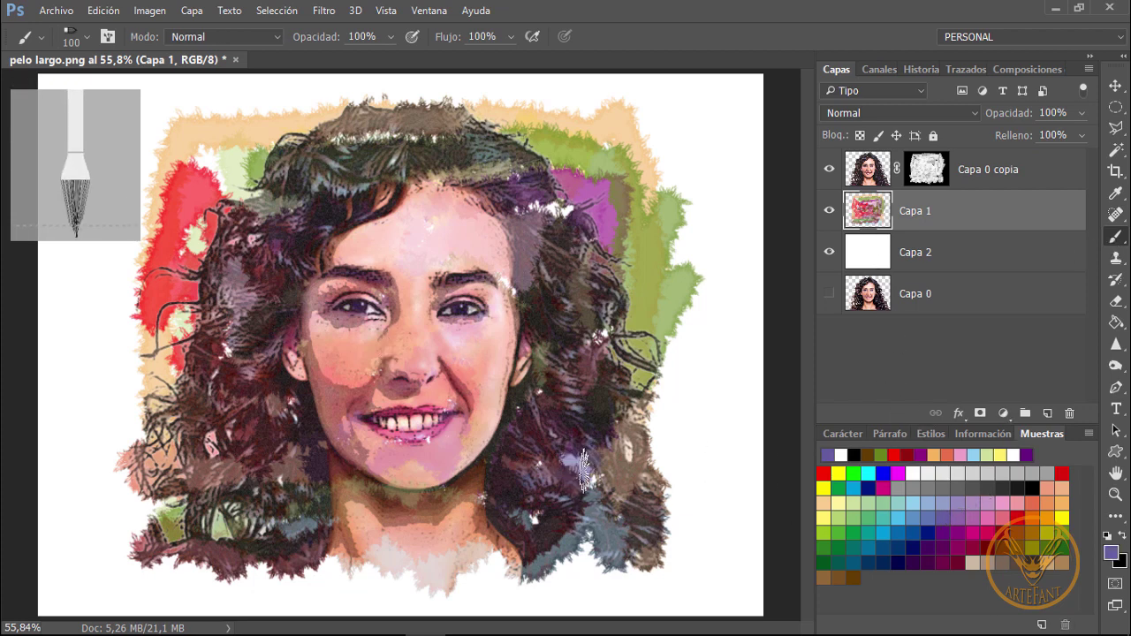
mouse_move(471, 526)
left_mouse_down()
mouse_move(485, 549)
mouse_move(446, 569)
mouse_move(363, 548)
mouse_move(348, 530)
mouse_move(388, 530)
mouse_move(234, 512)
mouse_move(229, 305)
mouse_move(252, 228)
mouse_move(367, 128)
mouse_move(340, 150)
mouse_move(464, 124)
mouse_move(539, 188)
mouse_move(607, 292)
mouse_move(568, 376)
left_mouse_up()
Paint magenta strokes over the right-hand hair, forehead and upper hair.
left_click(979, 531)
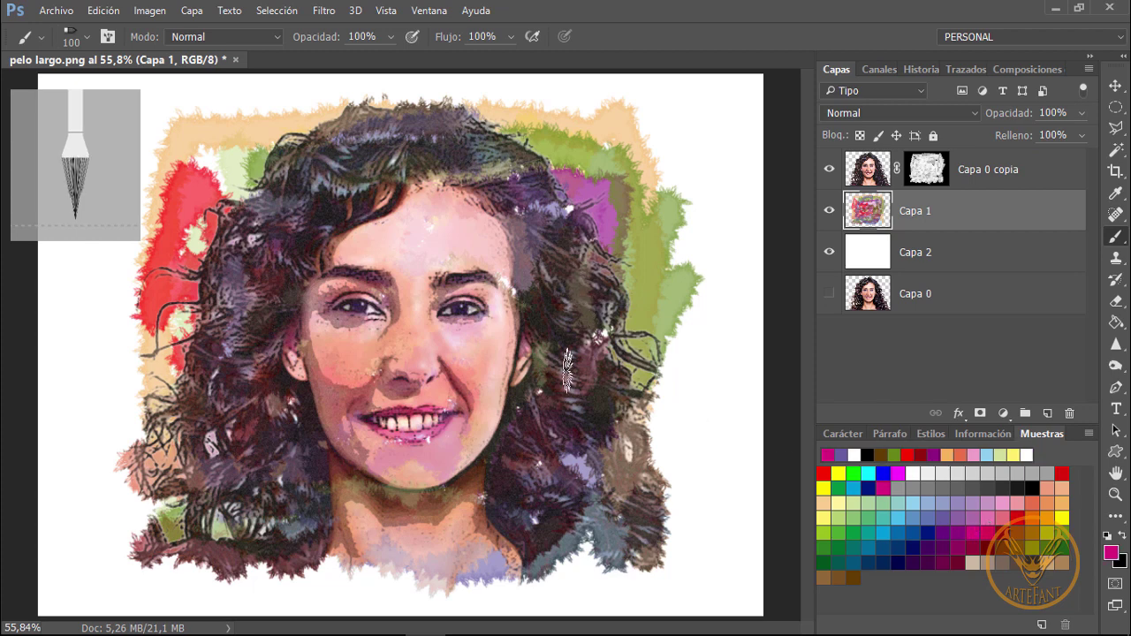
mouse_move(585, 283)
left_mouse_down()
mouse_move(543, 371)
mouse_move(564, 402)
left_mouse_up()
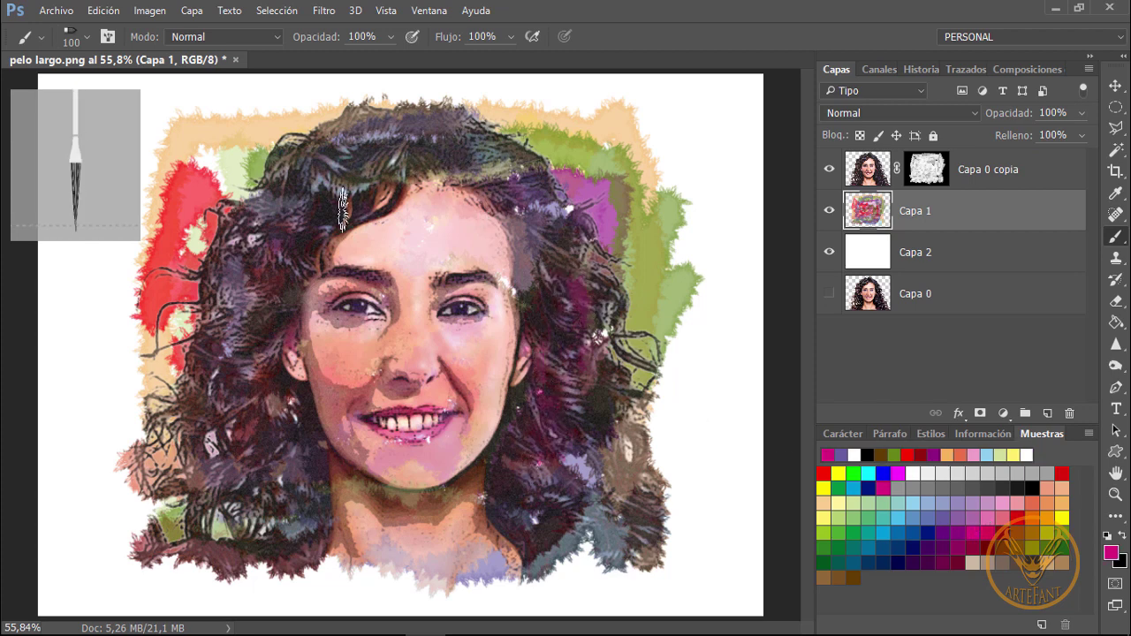
left_click_drag(344, 203, 520, 222)
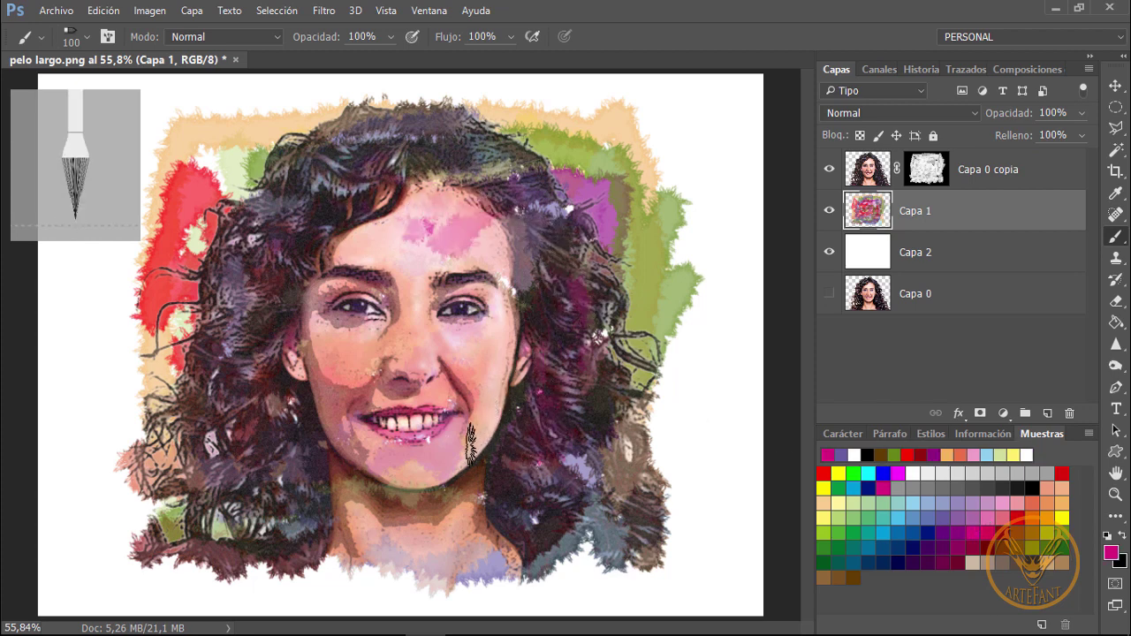
left_click(1002, 177)
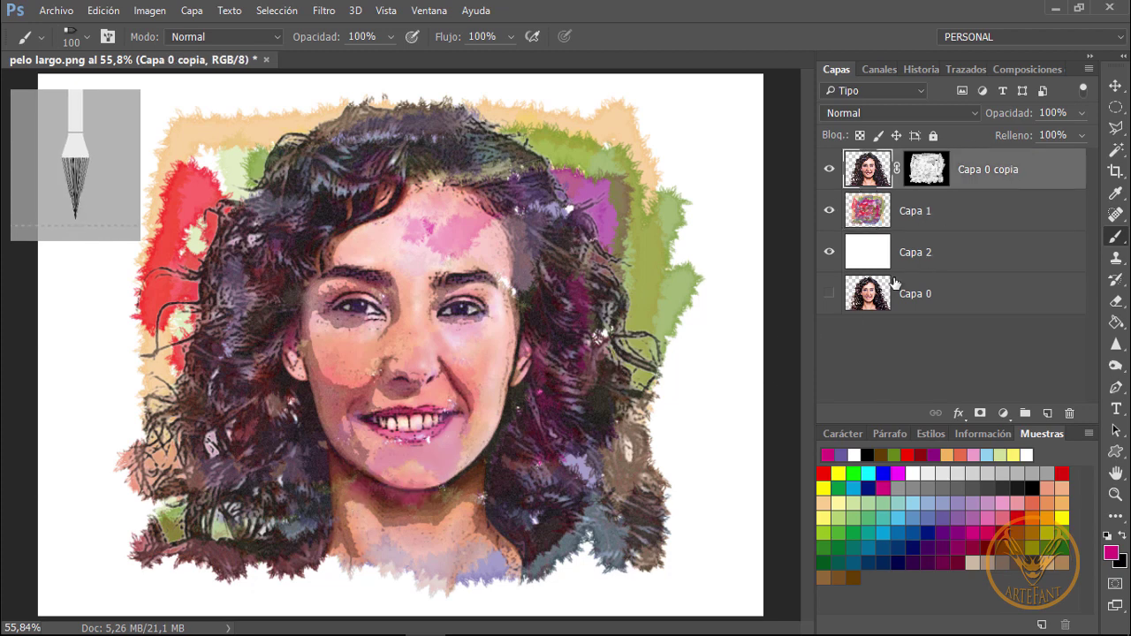
left_click(1115, 86)
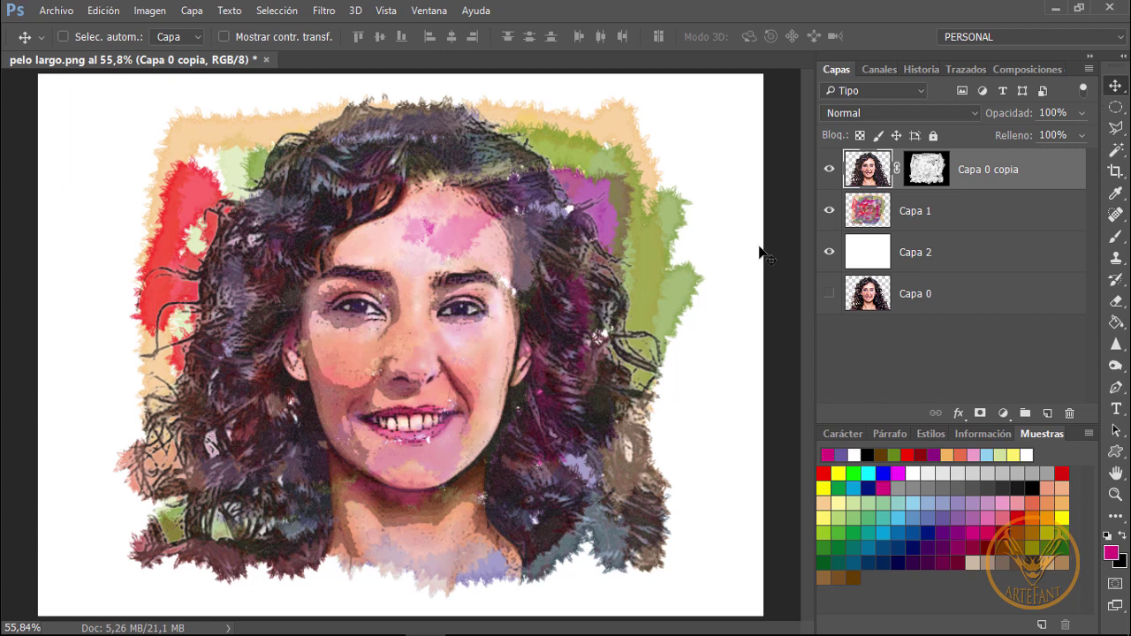